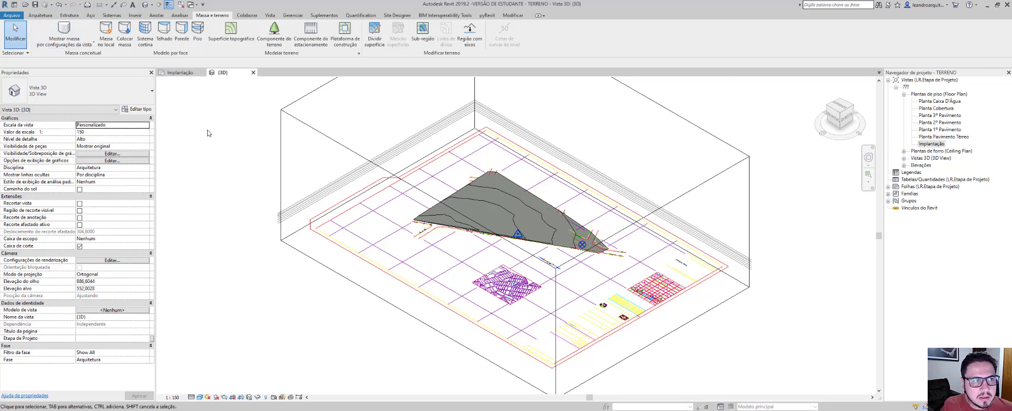
Start a DWG export of the Implantação floor plan view.
click(12, 15)
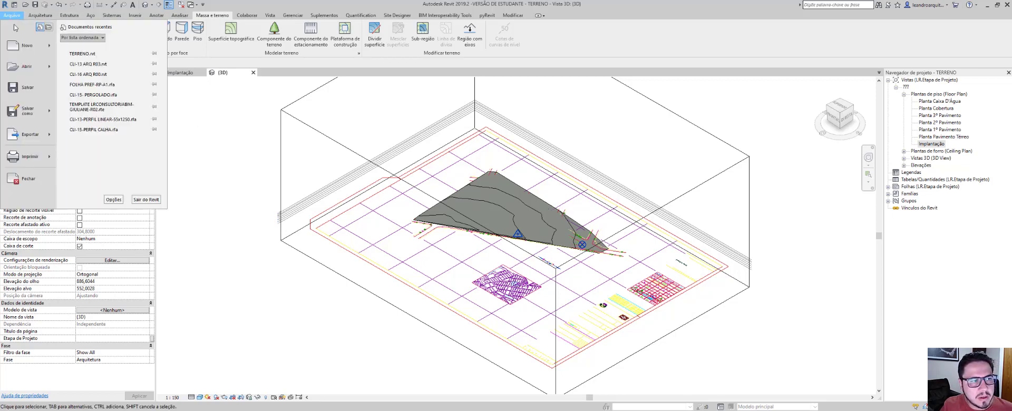
click(219, 100)
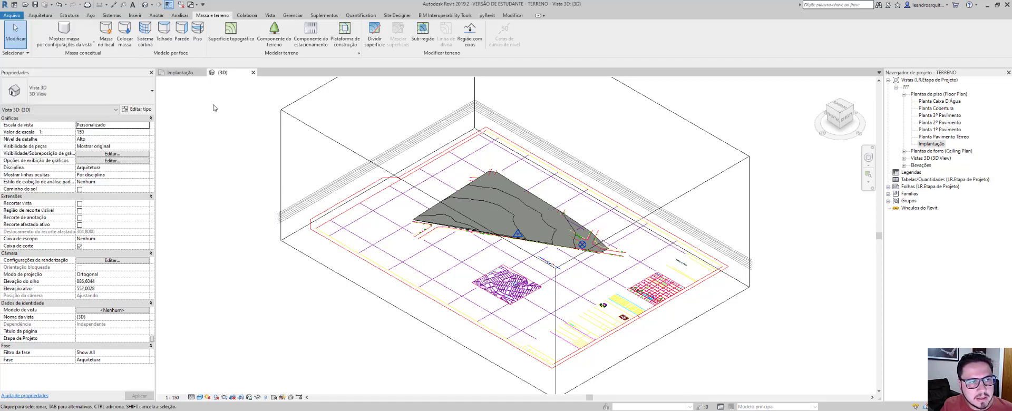
click(181, 75)
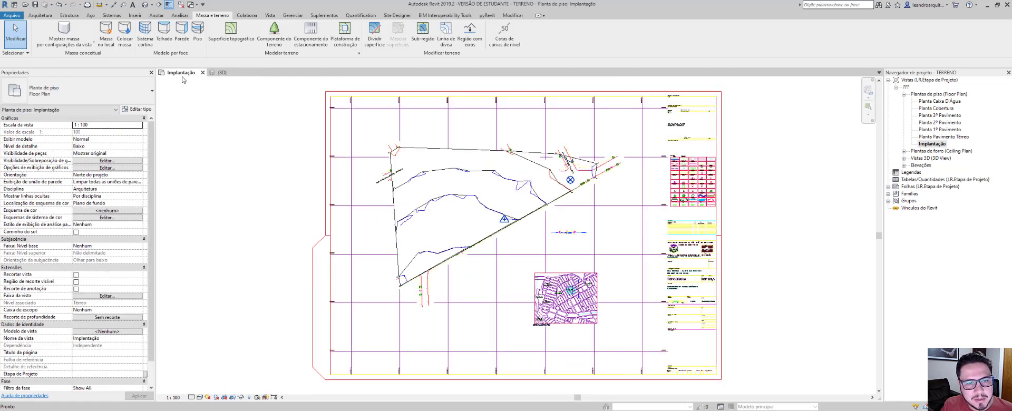
click(15, 17)
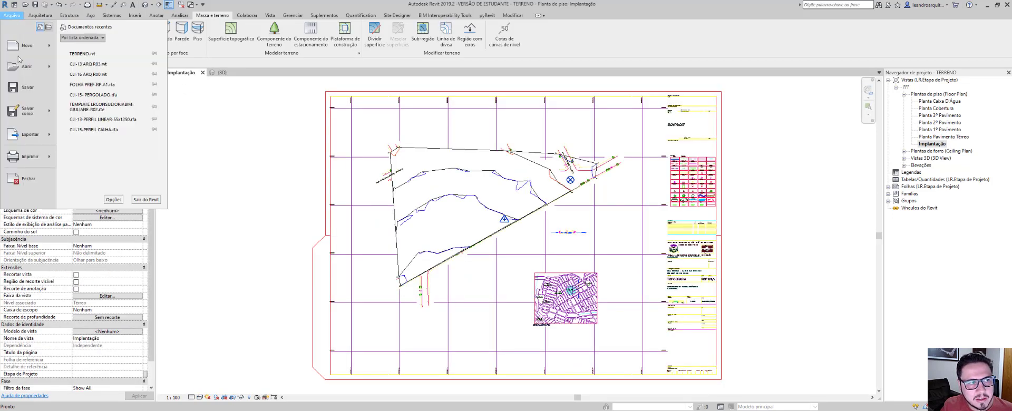
mouse_move(48, 137)
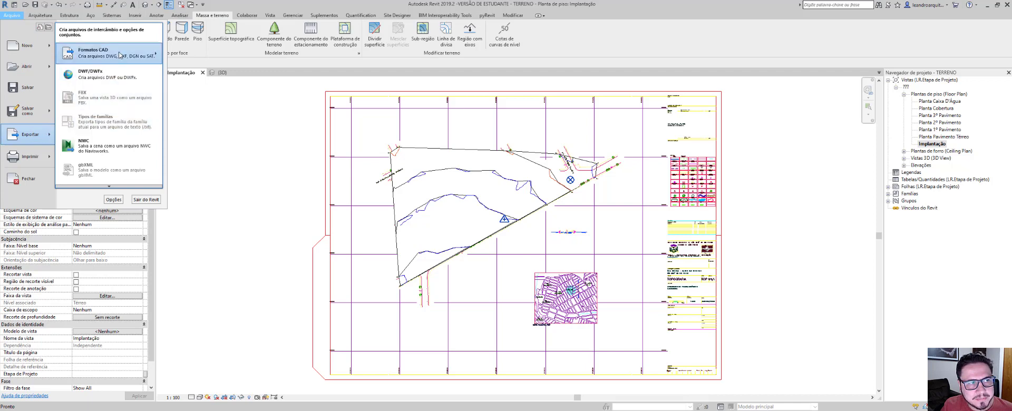
mouse_move(121, 55)
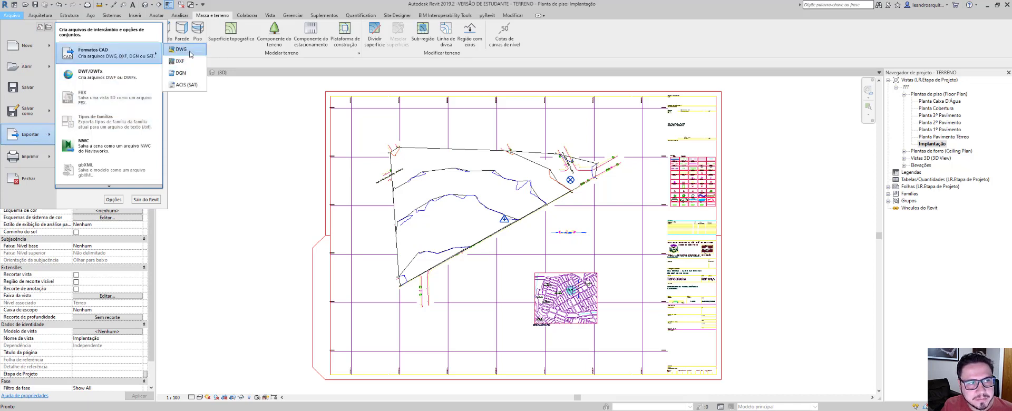
click(181, 50)
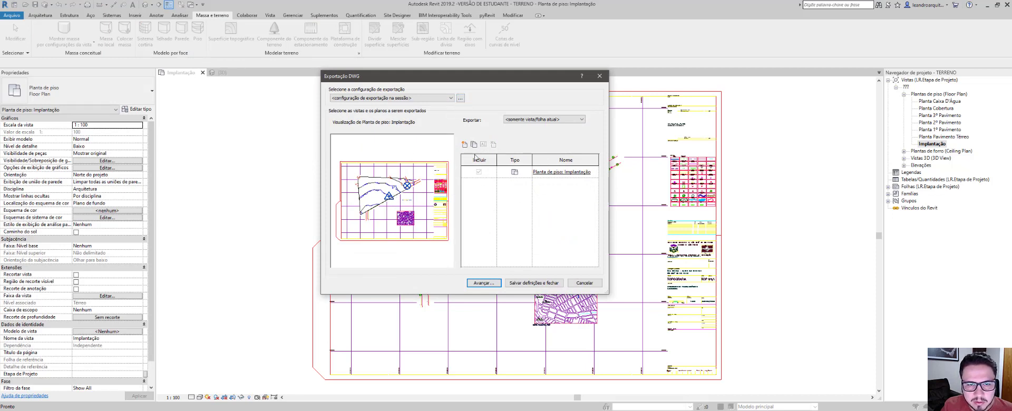
Confirm the DWG export setup with metre as the unit and shared coordinates as the coordinate system base.
click(551, 121)
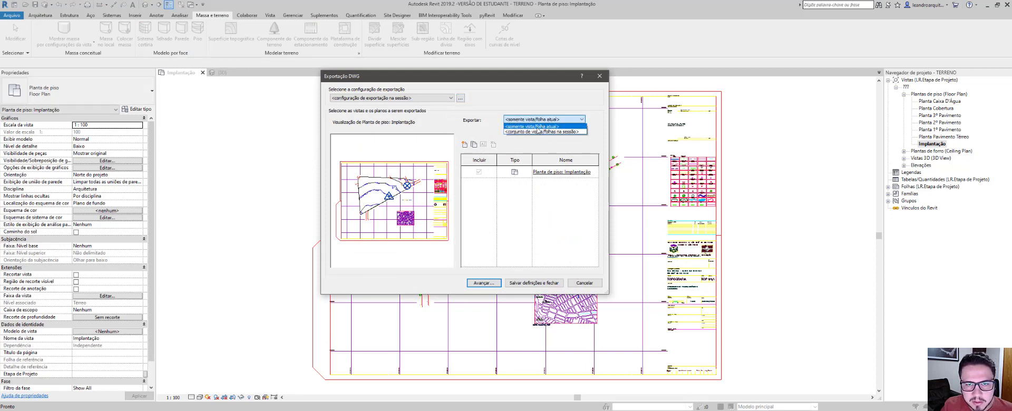
click(517, 112)
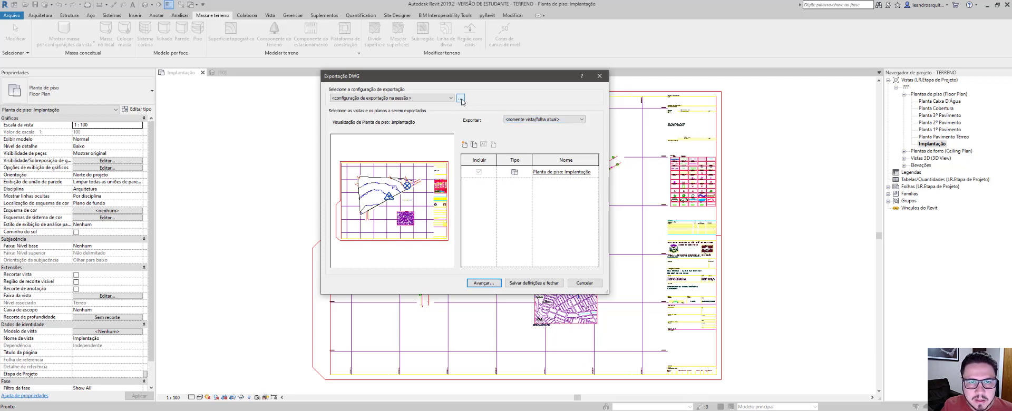
click(460, 98)
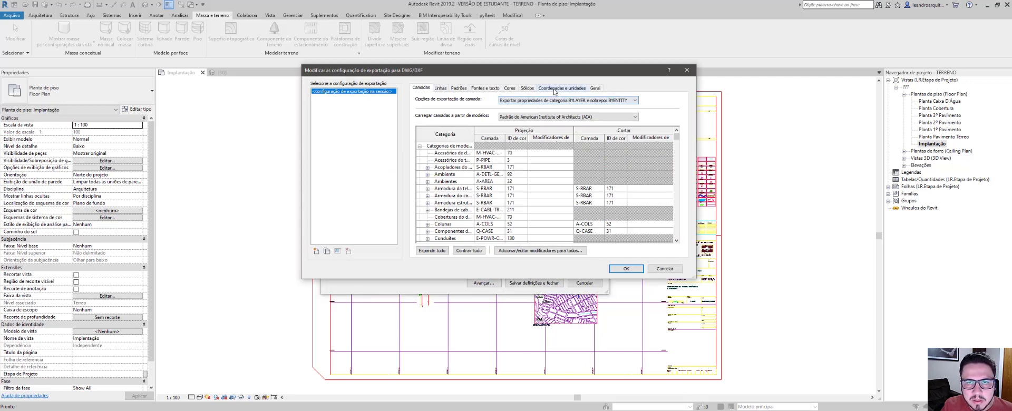
click(562, 88)
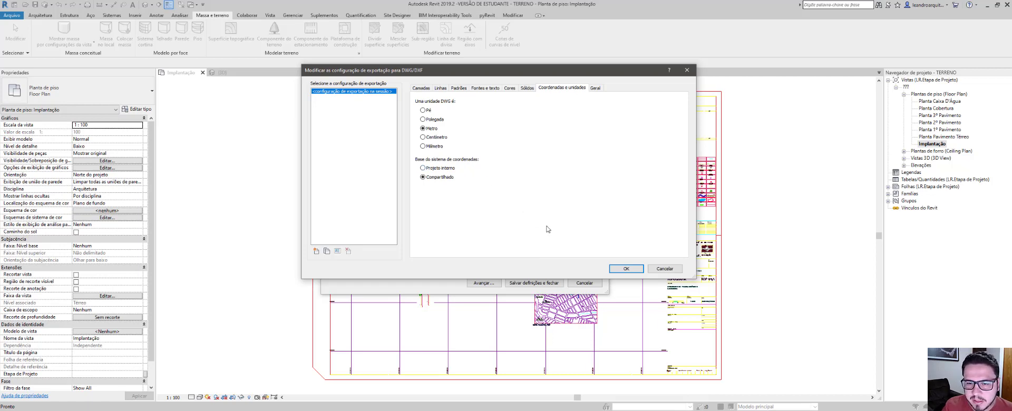
click(627, 269)
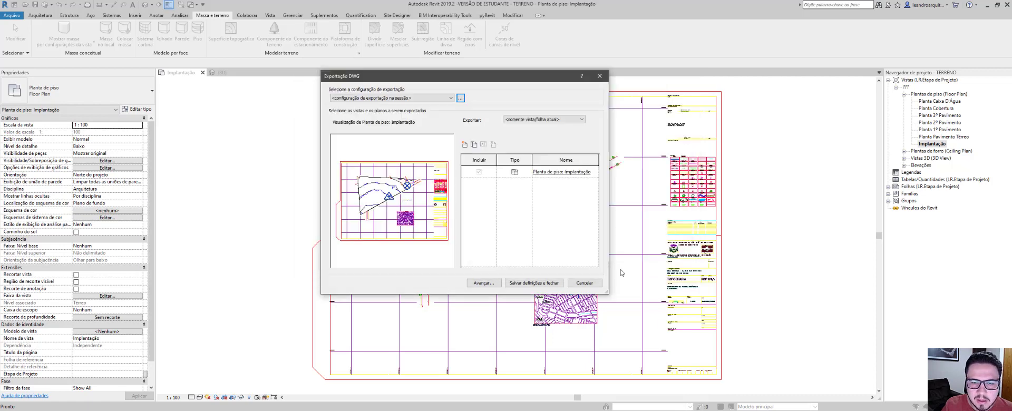
Delete the existing BASE PROJETUAL DWG and export the view as BASE PROJETUAL - COORDENADAS COMPARTILHADAS.dwg in AutoCAD 2018 format.
click(484, 283)
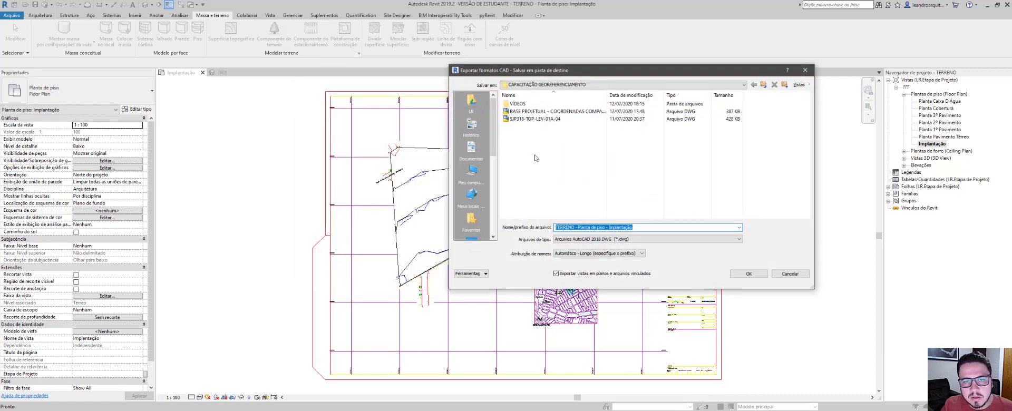
click(543, 112)
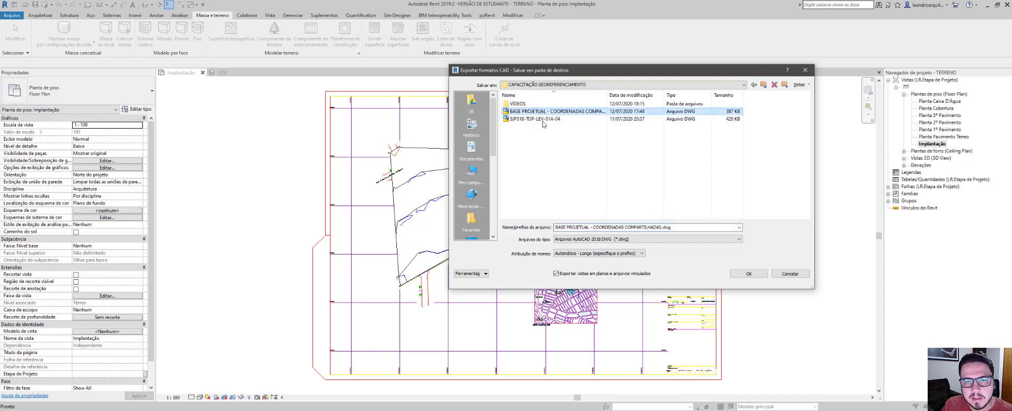
key(Delete)
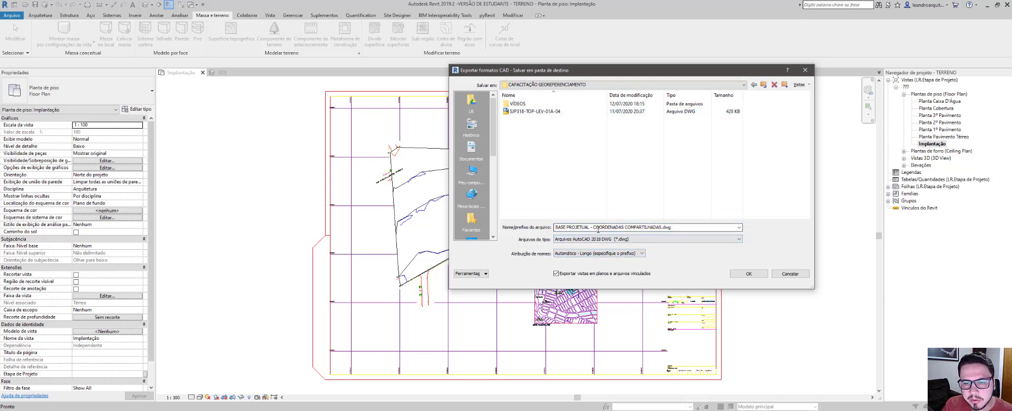
click(749, 273)
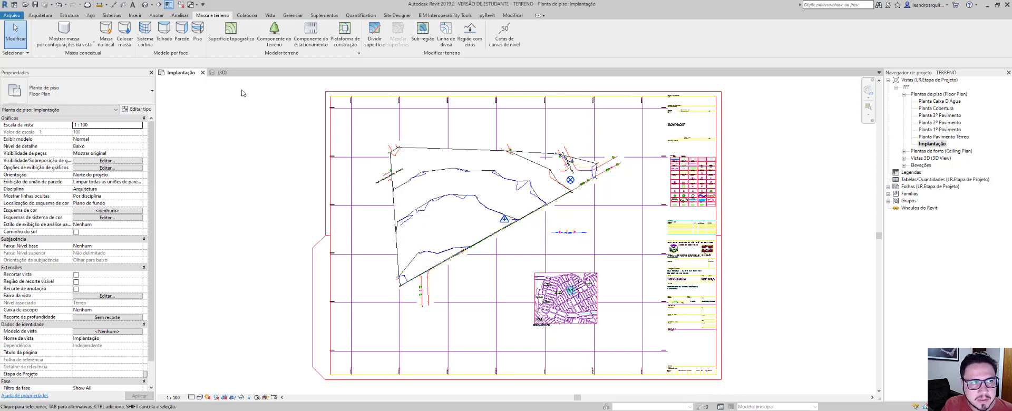
Close the 3D view and create a new project from the Modelo de arquitetura template.
click(233, 72)
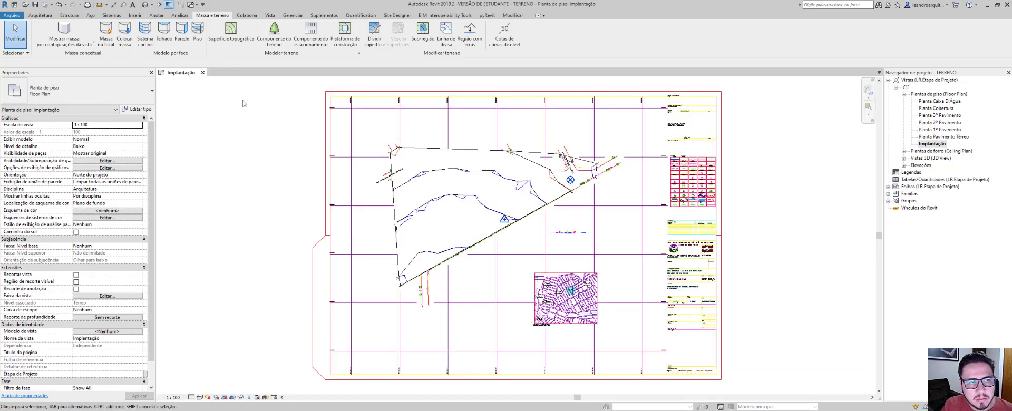
click(13, 15)
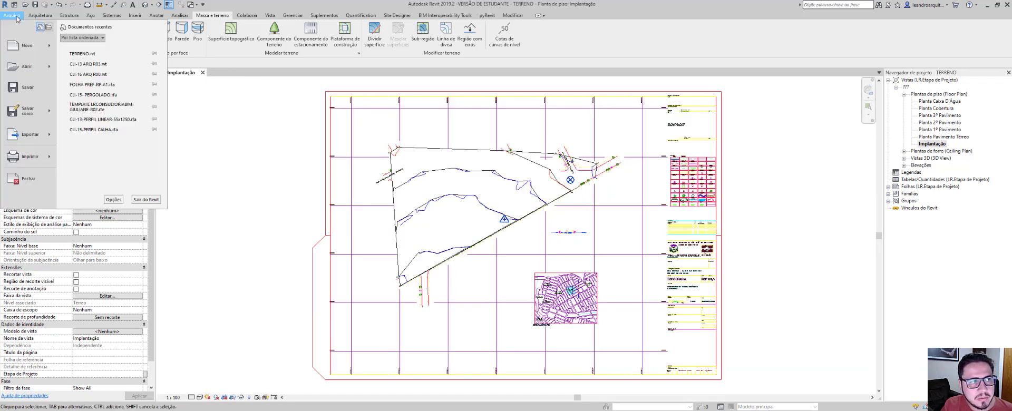
mouse_move(51, 45)
click(100, 54)
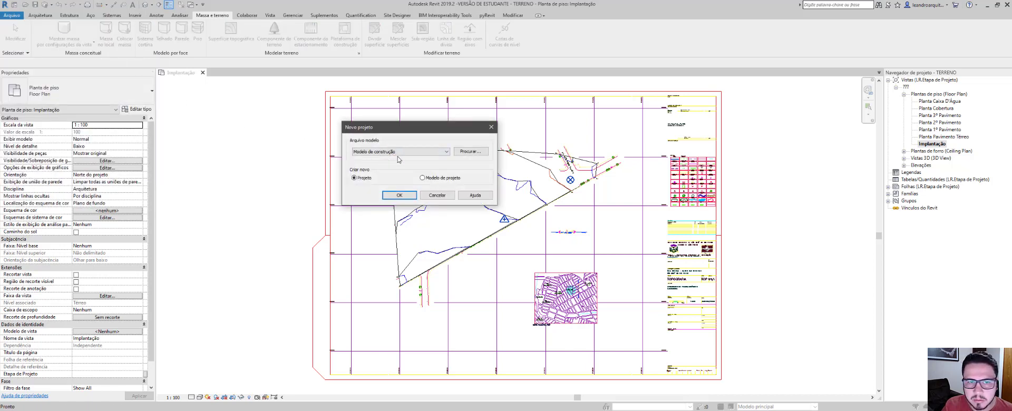
click(404, 152)
click(396, 169)
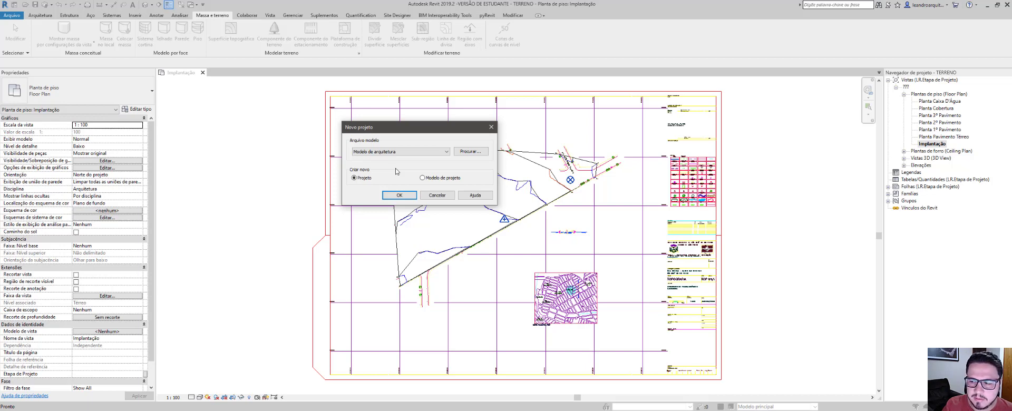
click(398, 194)
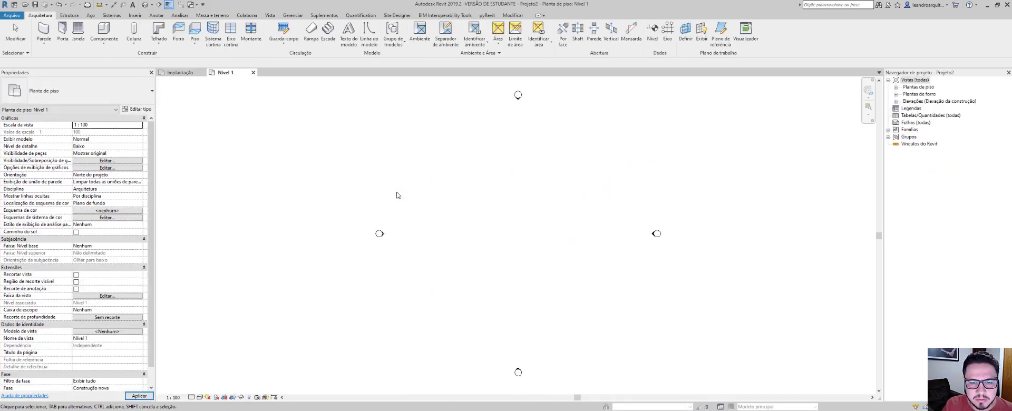
Open the Terreno floor plan and set the project's linear units to metres with two decimal places.
click(896, 87)
double_click(919, 108)
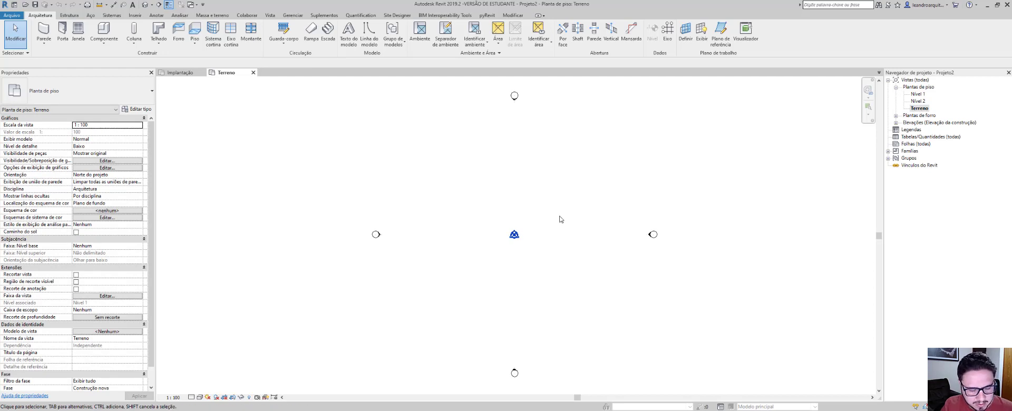
key(u)
key(n)
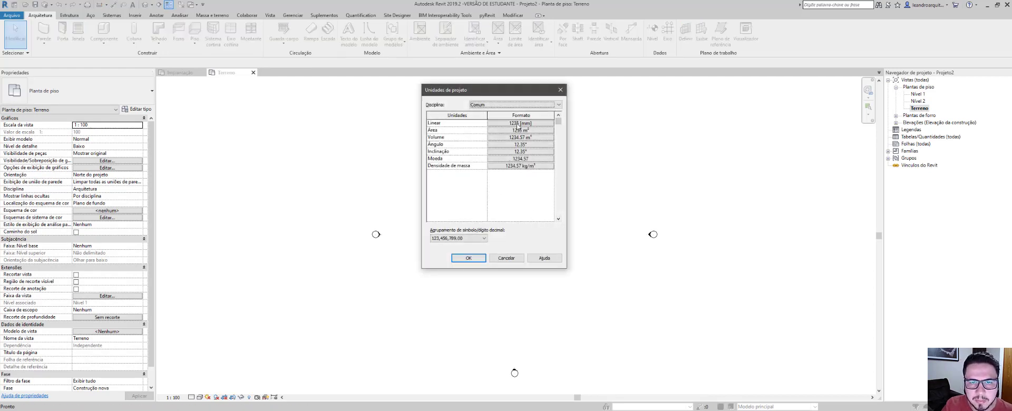
click(517, 125)
click(497, 138)
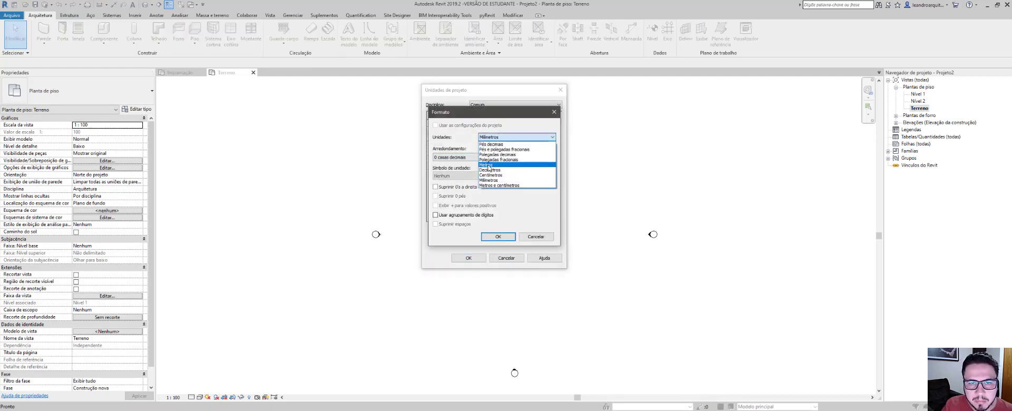
click(488, 166)
click(468, 157)
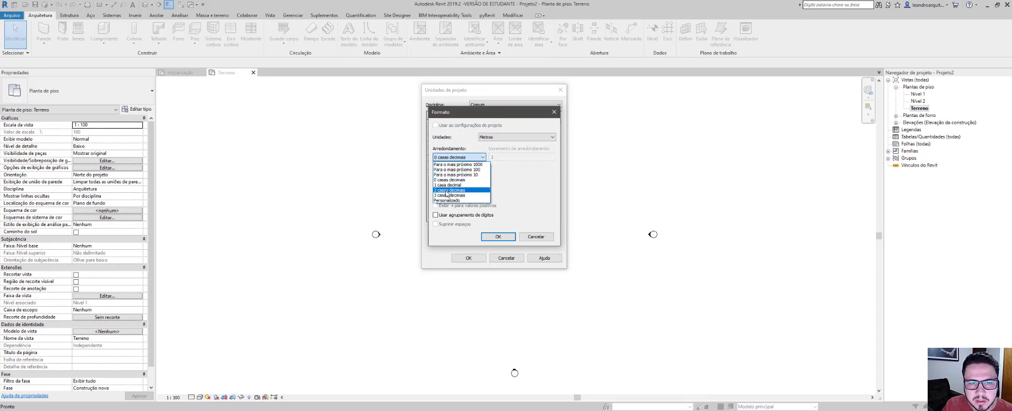
click(446, 191)
click(498, 237)
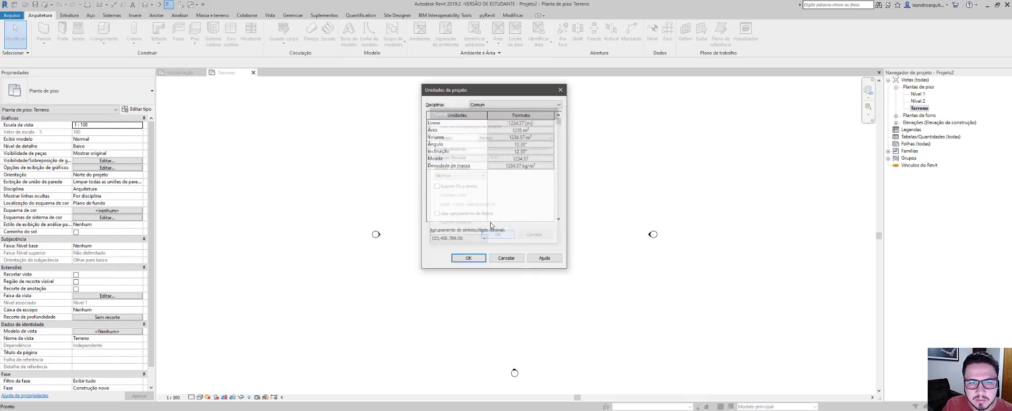
Set the project's area units to square metres with two decimal places.
click(518, 132)
click(517, 137)
click(500, 145)
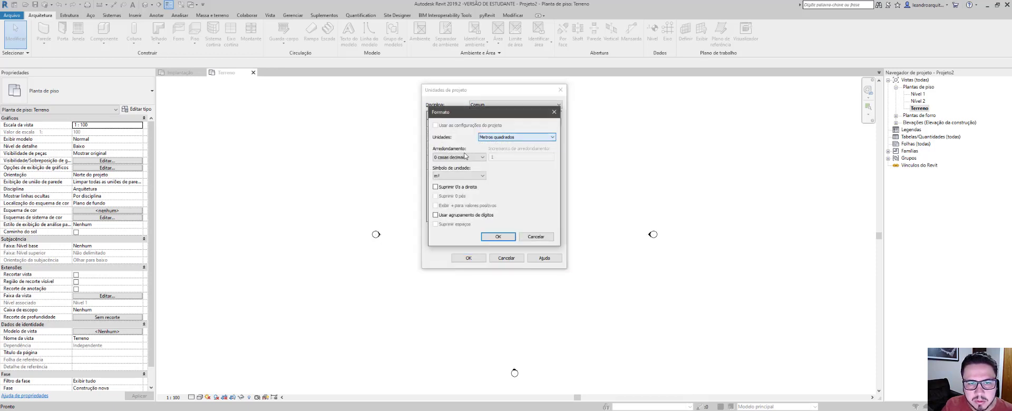
click(465, 156)
click(448, 191)
click(490, 238)
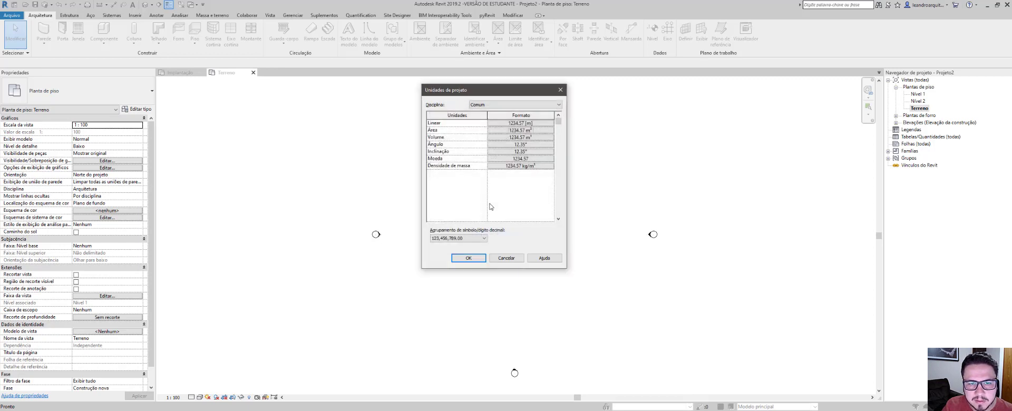
Set the slope units to percentage and the digit grouping to 123.456.789,00, and apply the project units.
click(507, 152)
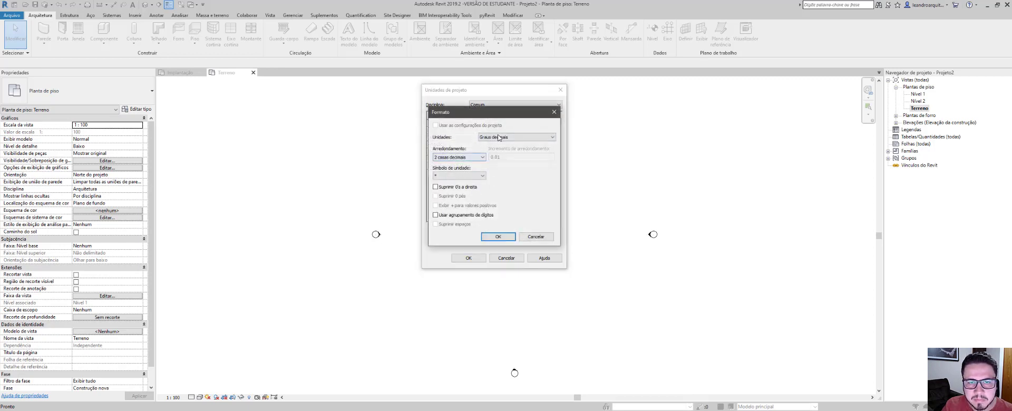
click(498, 137)
click(506, 144)
click(492, 237)
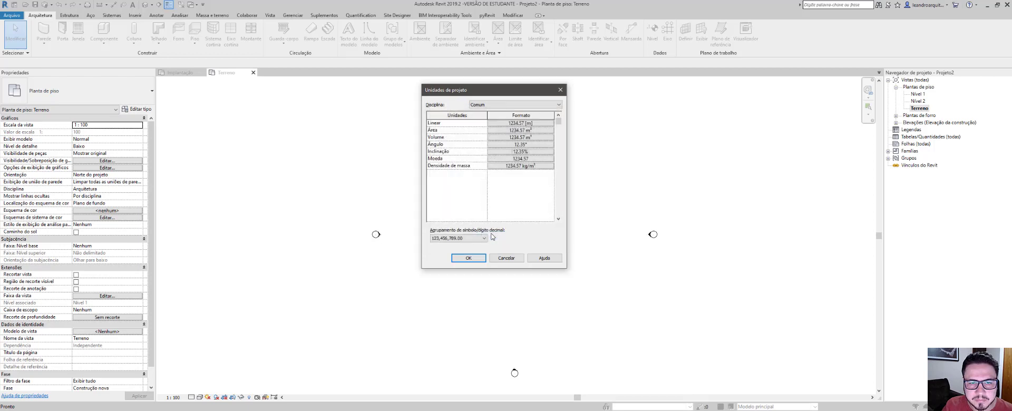
click(484, 238)
click(457, 251)
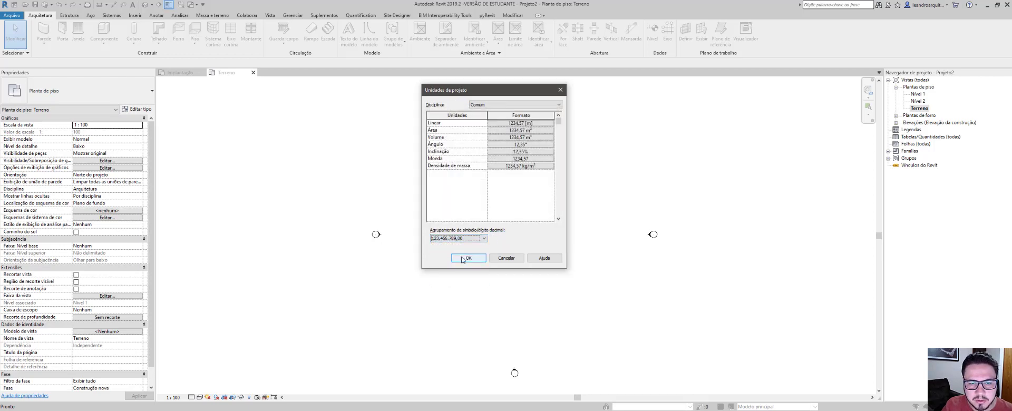
click(462, 258)
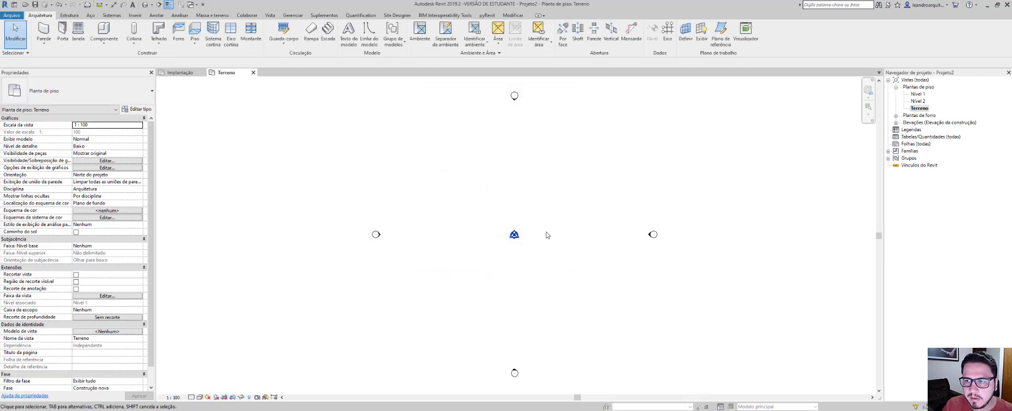
Link BASE PROJETUAL - COORDENADAS COMPARTILHADAS.dwg in metres with Manual - Centro positioning, and place it over the project's base points.
middle_drag(545, 234, 535, 234)
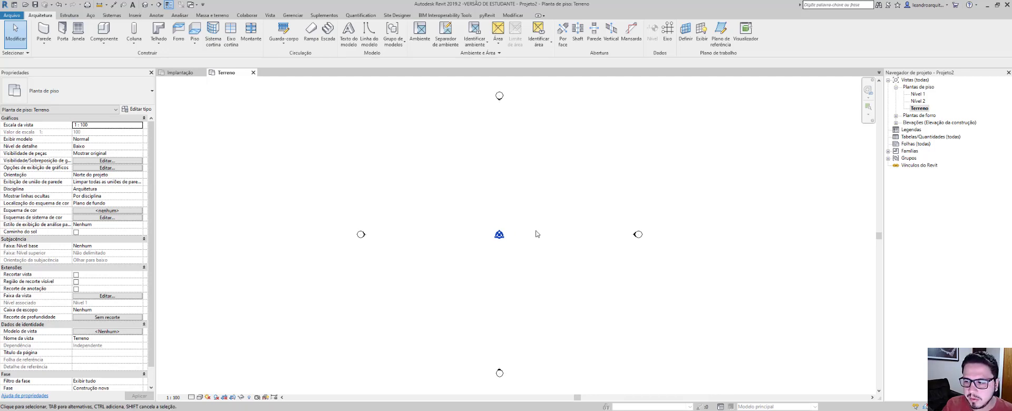
scroll(530, 232, down, 1)
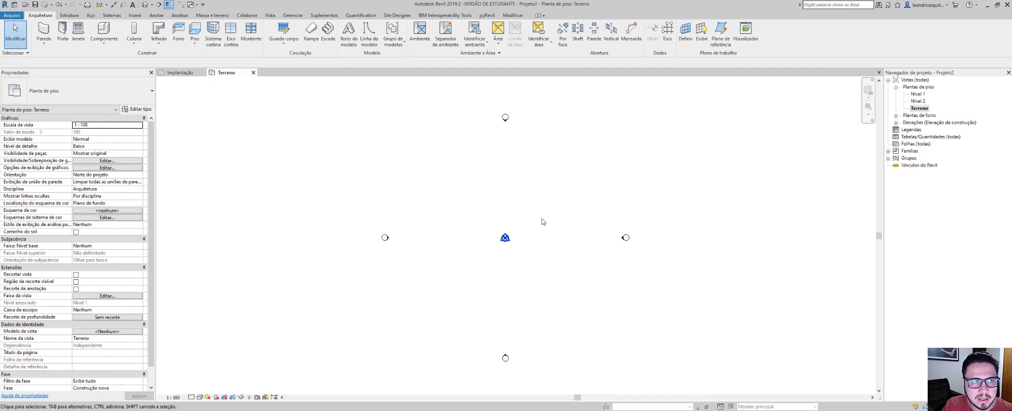
click(135, 16)
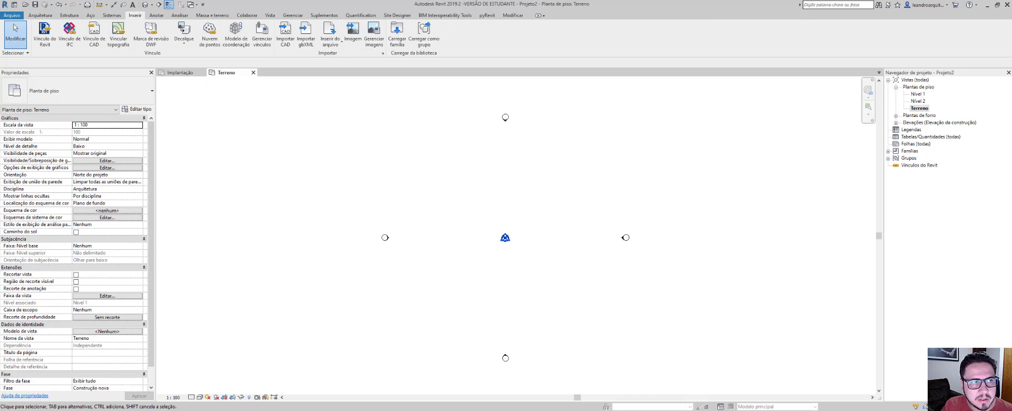
click(94, 34)
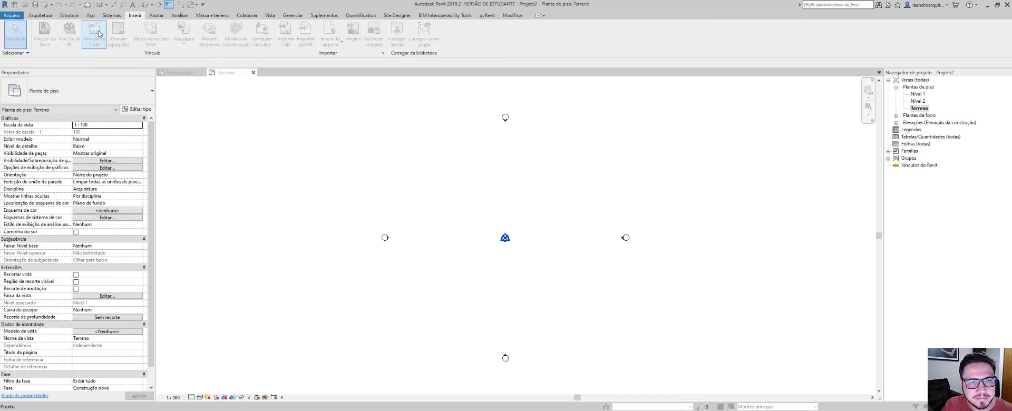
click(420, 65)
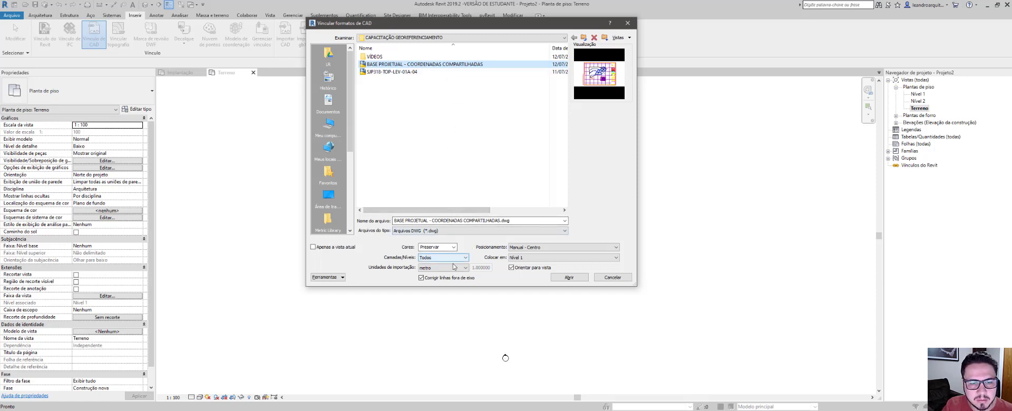
click(532, 247)
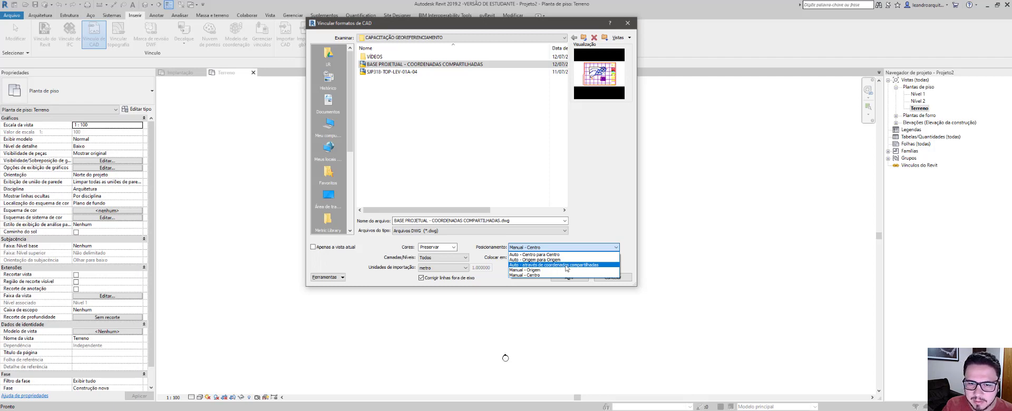
click(593, 227)
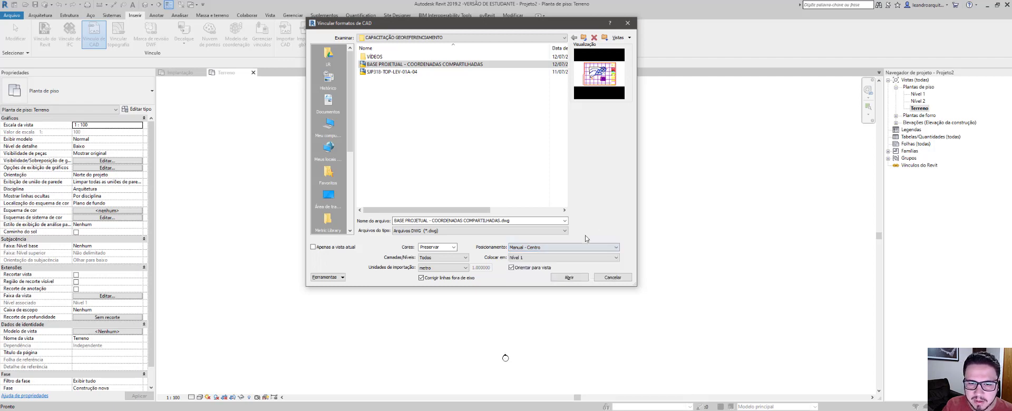
click(564, 278)
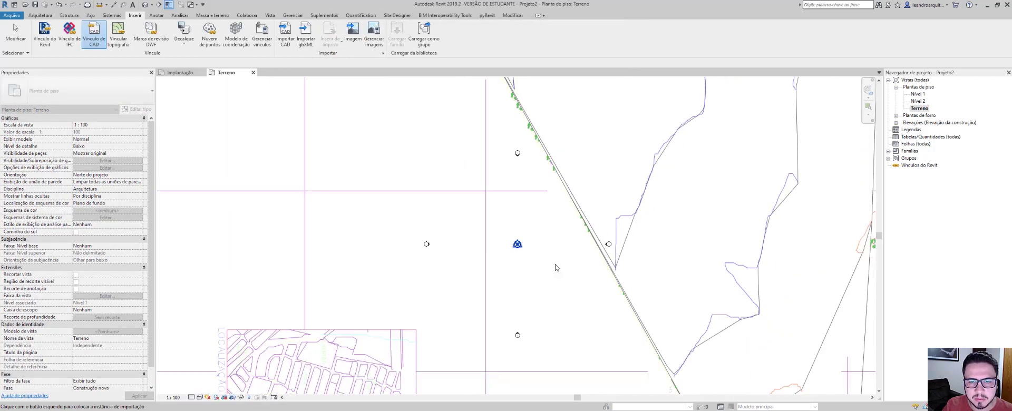
scroll(555, 267, down, 8)
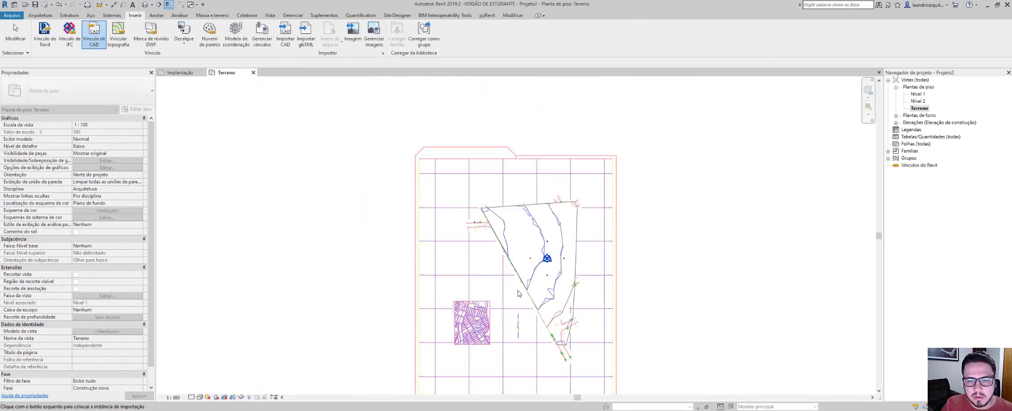
click(522, 296)
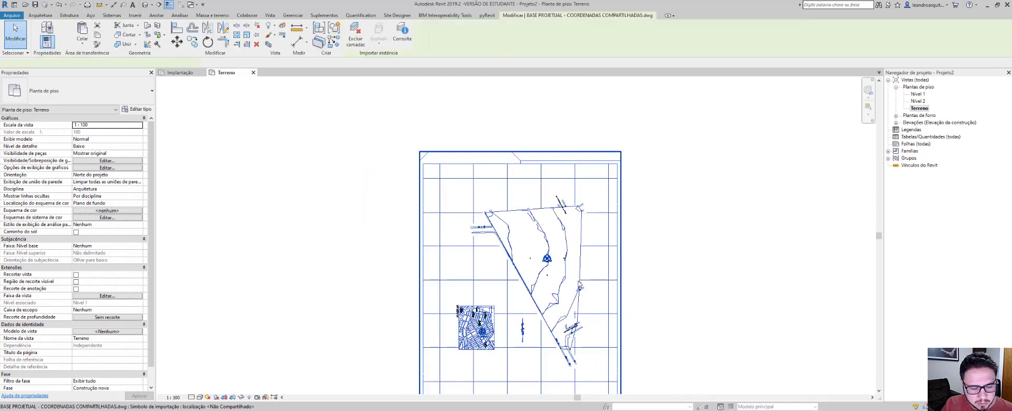
Rotate the linked drawing 90° counterclockwise so the sheet lies horizontally, and move it so the site surrounds the base points.
key(r)
key(o)
click(714, 293)
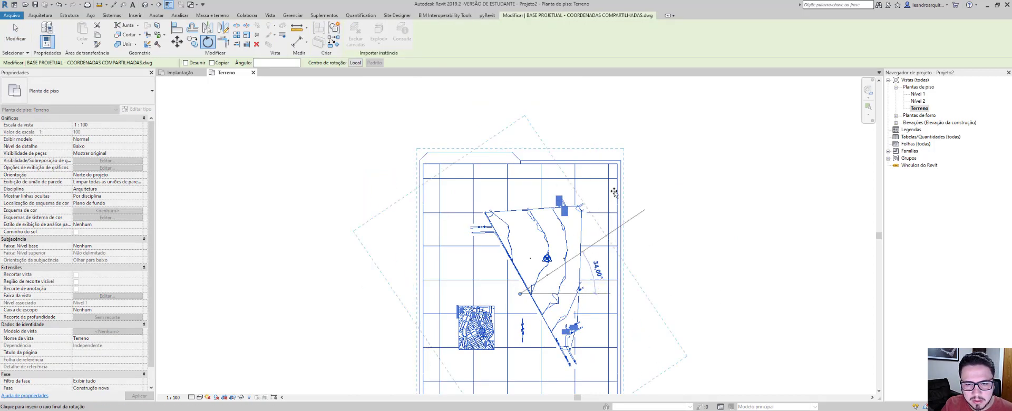
click(528, 201)
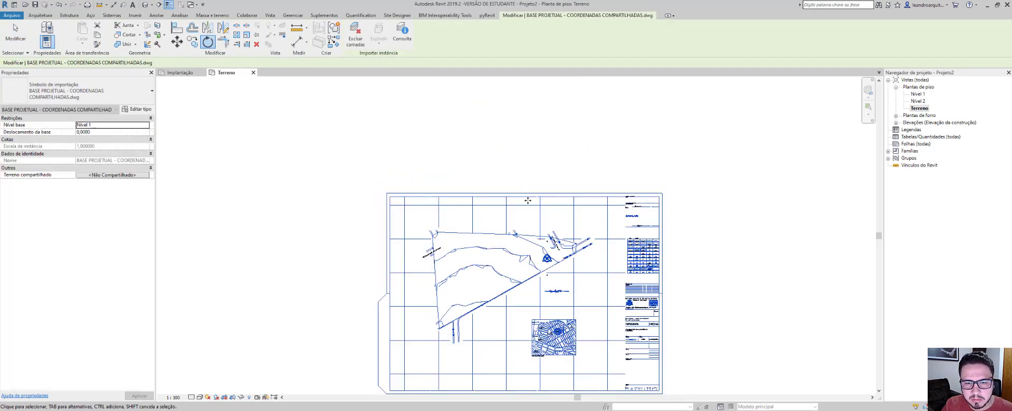
drag(533, 278, 595, 271)
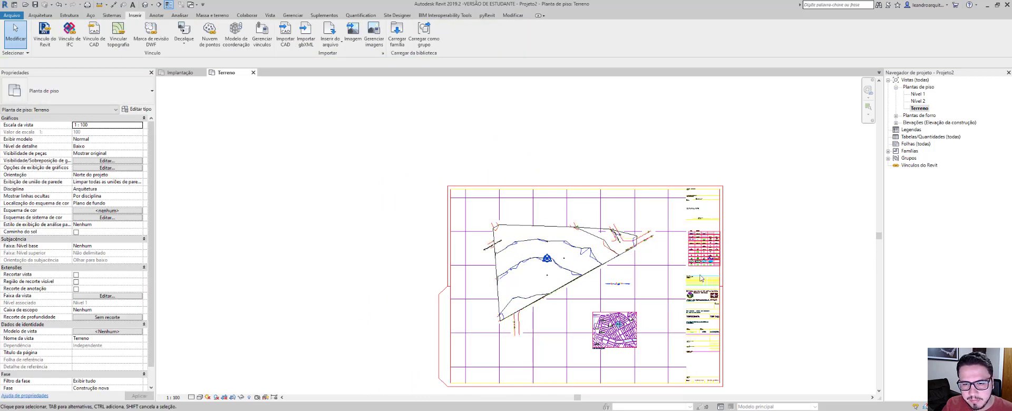
Report the shared coordinates of the N 7702450 and E 665650 grid lines of the linked drawing.
scroll(580, 267, up, 3)
middle_drag(550, 263, 516, 203)
click(537, 198)
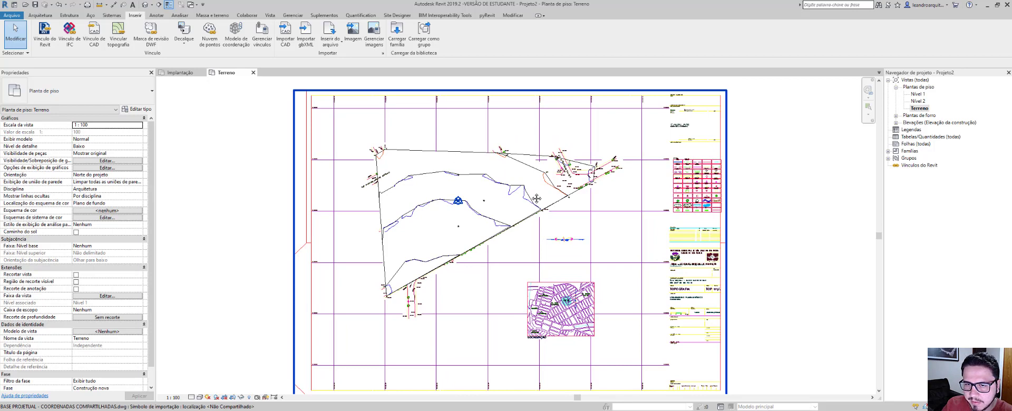
key(Escape)
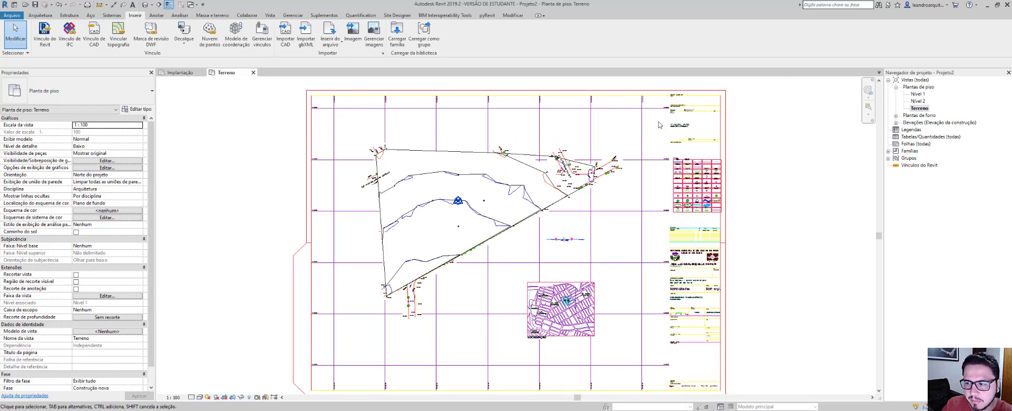
scroll(653, 129, up, 6)
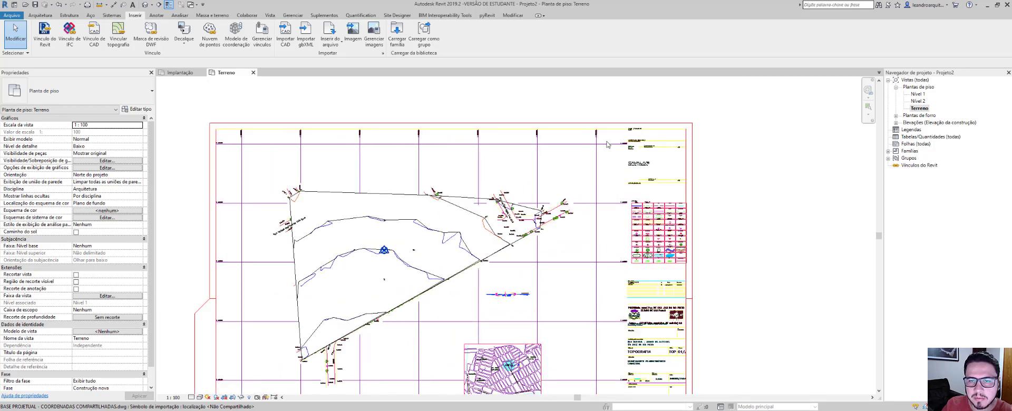
scroll(608, 141, up, 2)
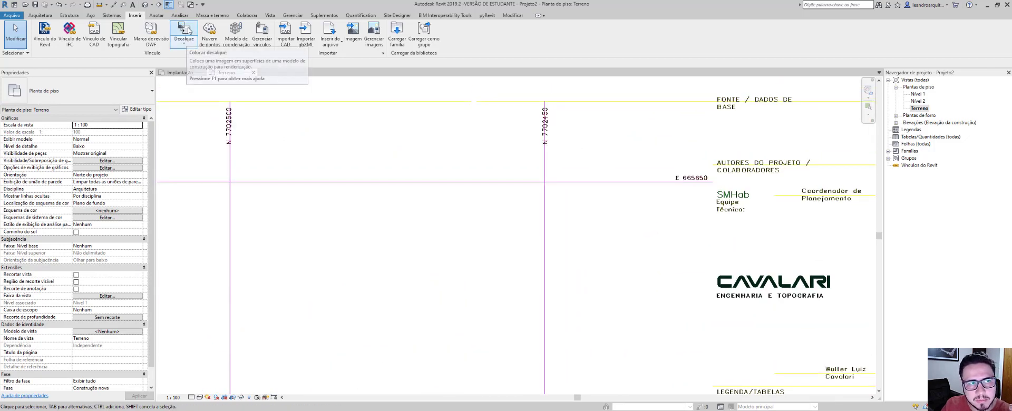
click(288, 15)
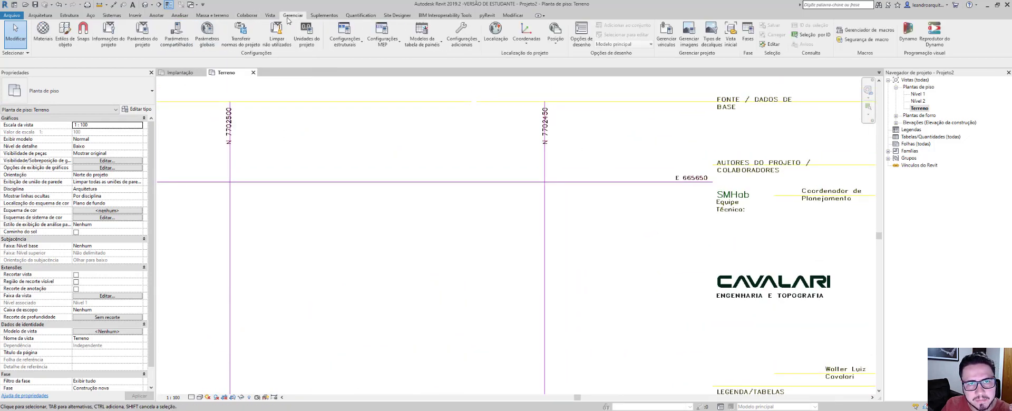
click(528, 45)
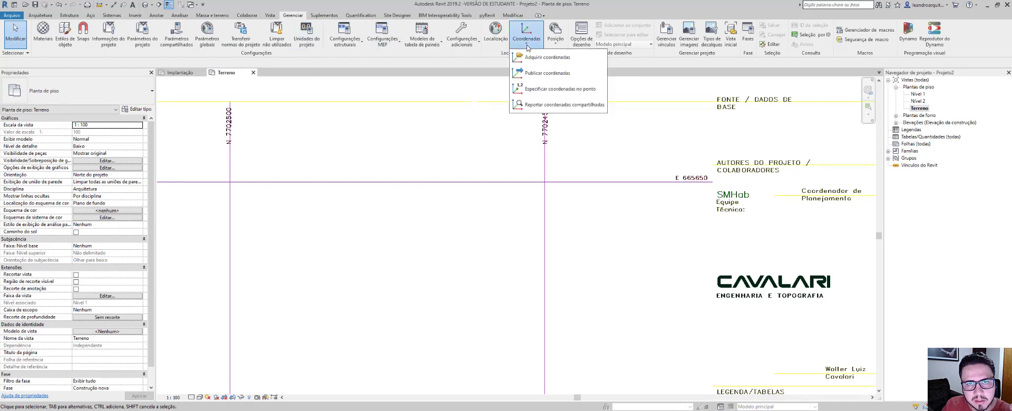
click(548, 109)
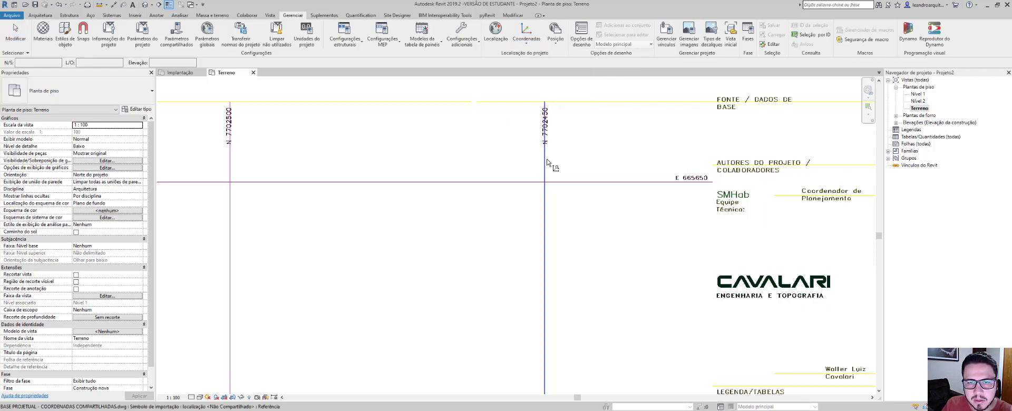
drag(119, 62, 74, 63)
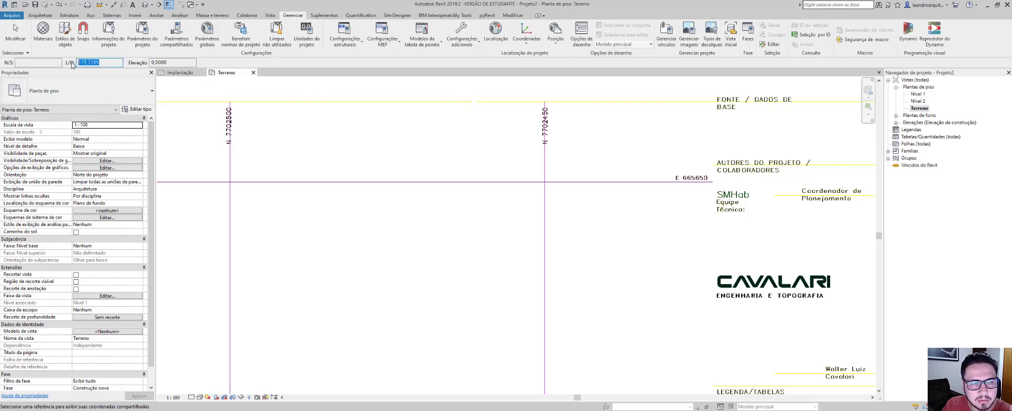
click(566, 183)
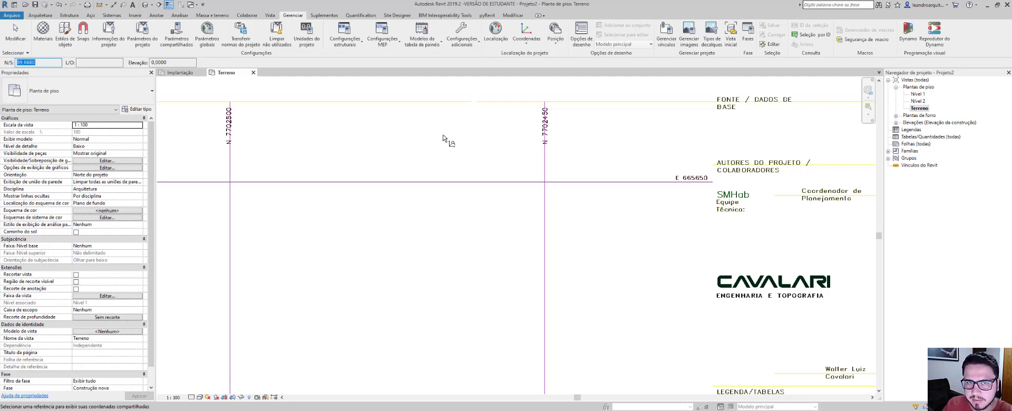
Acquire the shared coordinates from the linked DWG into the project.
scroll(459, 144, down, 5)
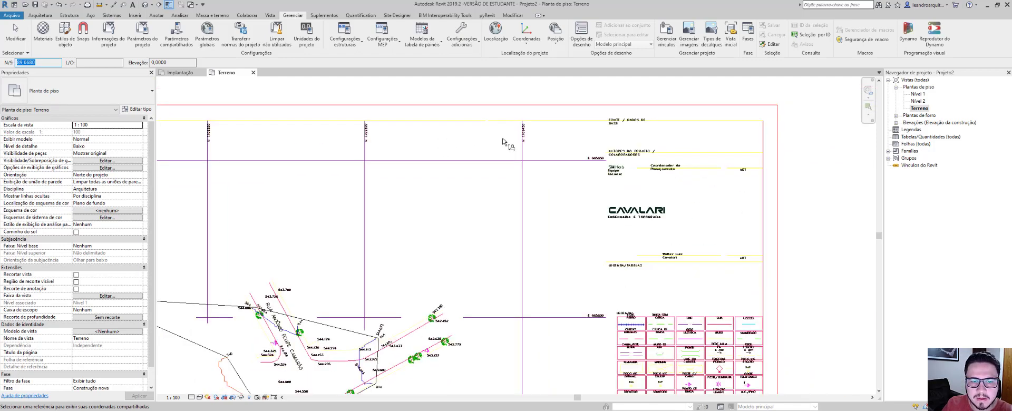
scroll(524, 150, down, 4)
middle_drag(464, 152, 529, 134)
scroll(532, 137, down, 1)
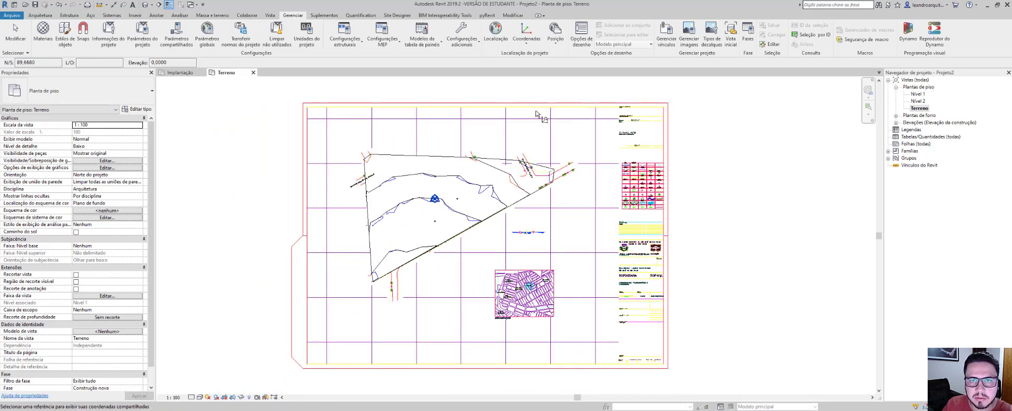
click(530, 48)
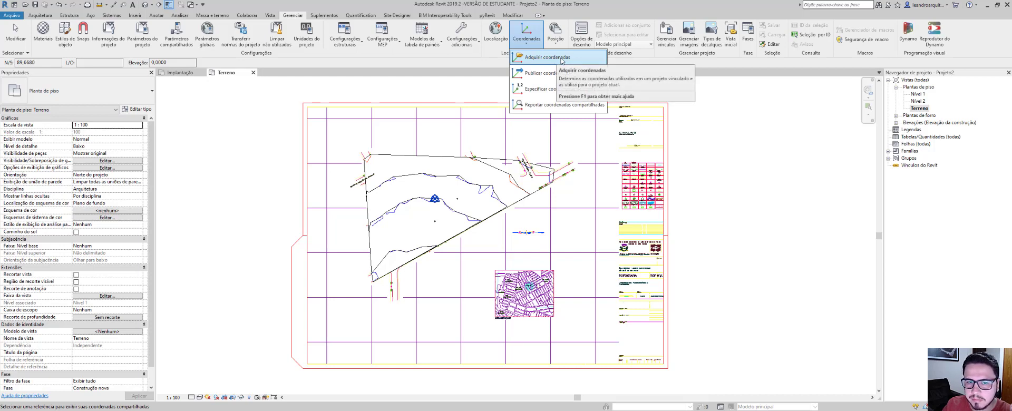
key(Escape)
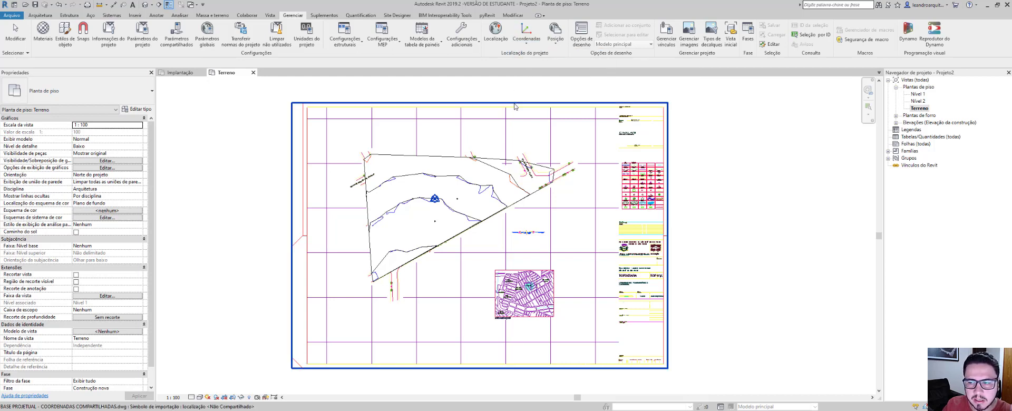
click(515, 106)
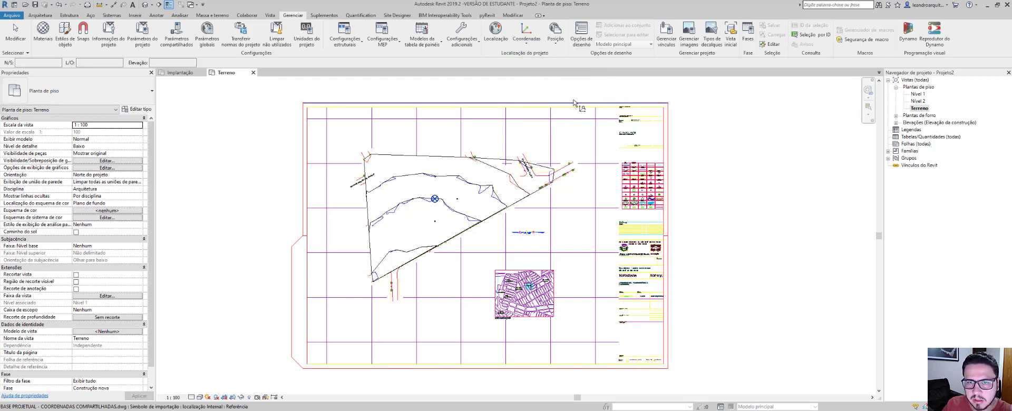
Check the acquired coordinate system by reporting shared coordinates again at the N 7702450 and E 665650 grid lines.
scroll(574, 103, up, 8)
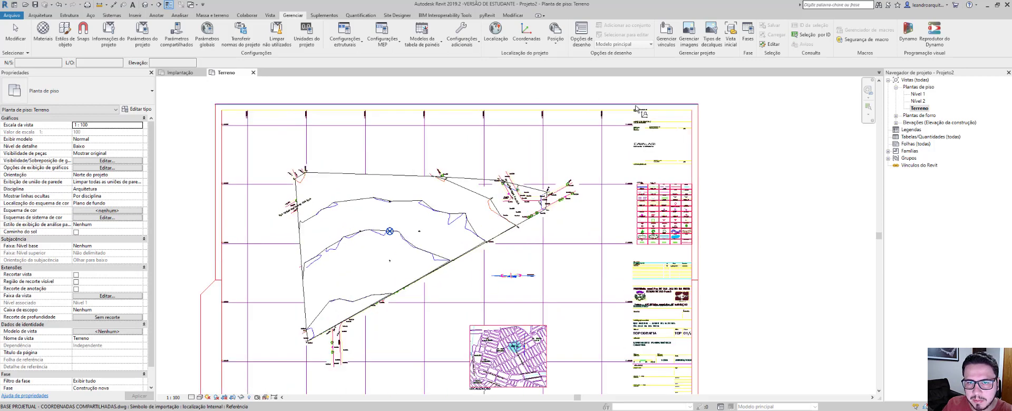
click(537, 48)
click(547, 106)
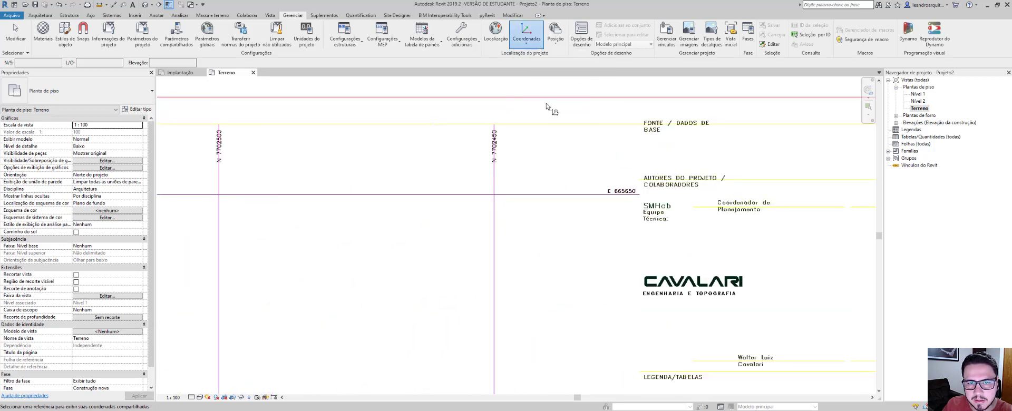
click(496, 179)
drag(59, 62, 12, 63)
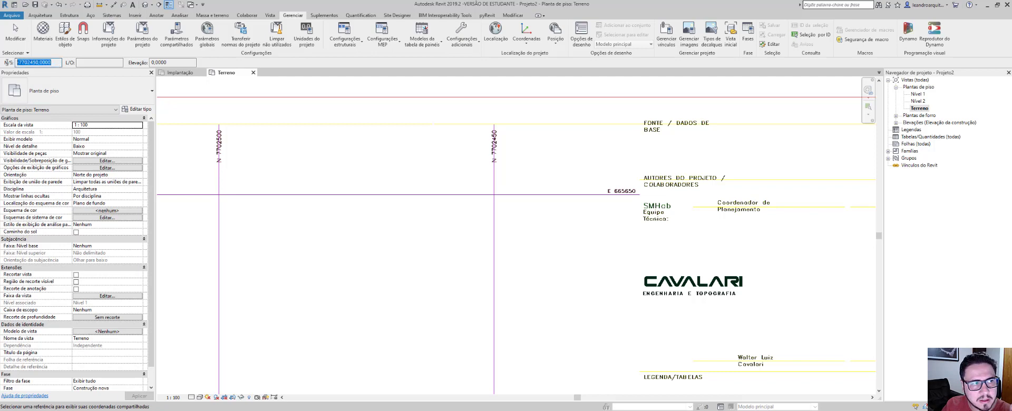
click(540, 196)
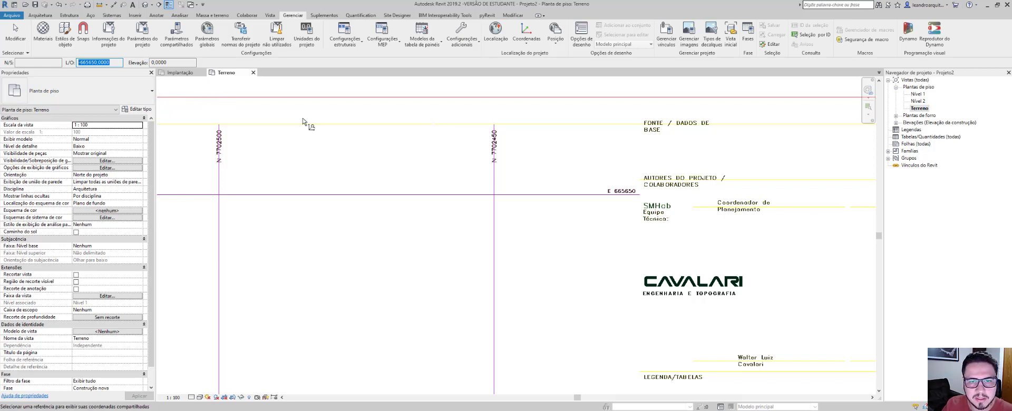
key(Return)
key(Escape)
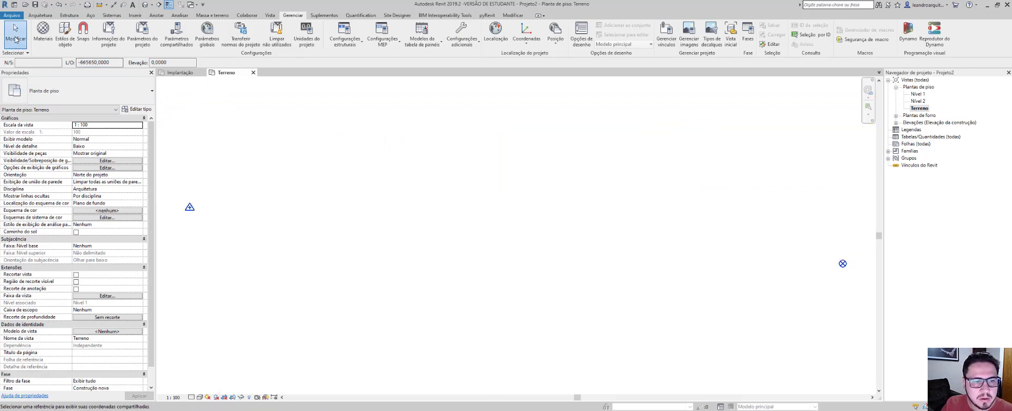
Unclip the distant survey point and move it onto the project base point within the linked site drawing.
scroll(571, 191, down, 1)
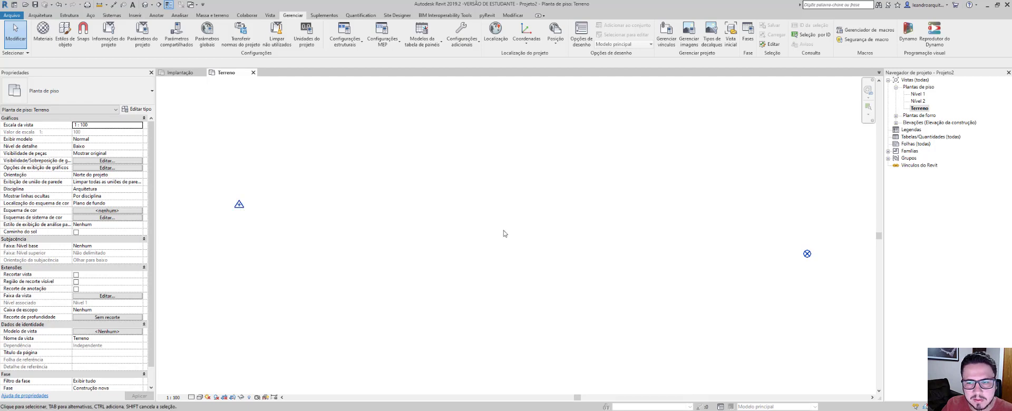
click(240, 204)
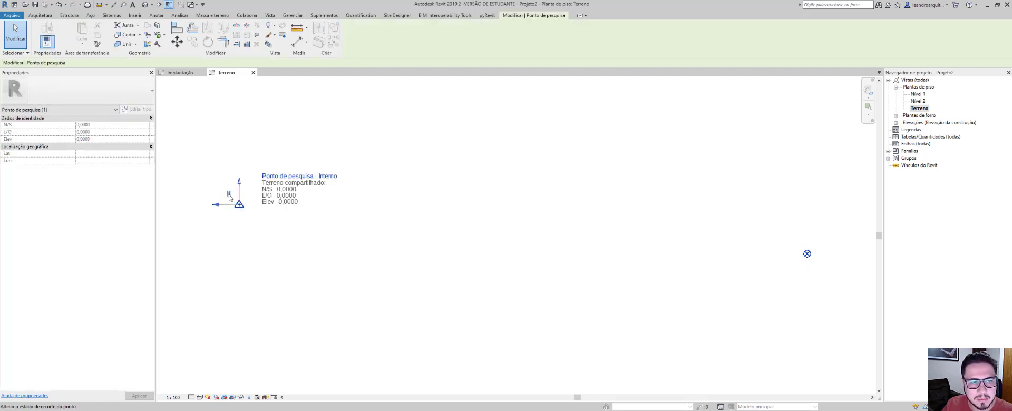
click(229, 195)
mouse_move(240, 206)
mouse_down()
mouse_move(263, 221)
mouse_move(739, 240)
mouse_move(744, 257)
mouse_up()
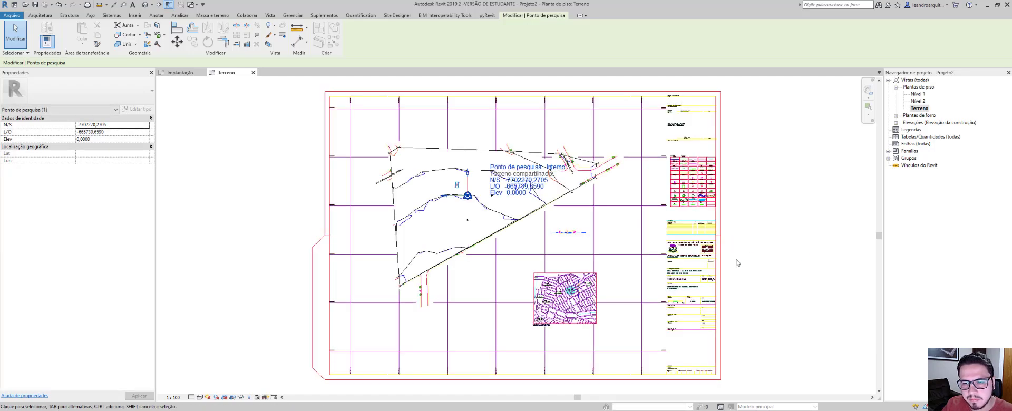
Move the survey point from the project base point to where the lowest contour line meets the sloping site boundary.
key(Escape)
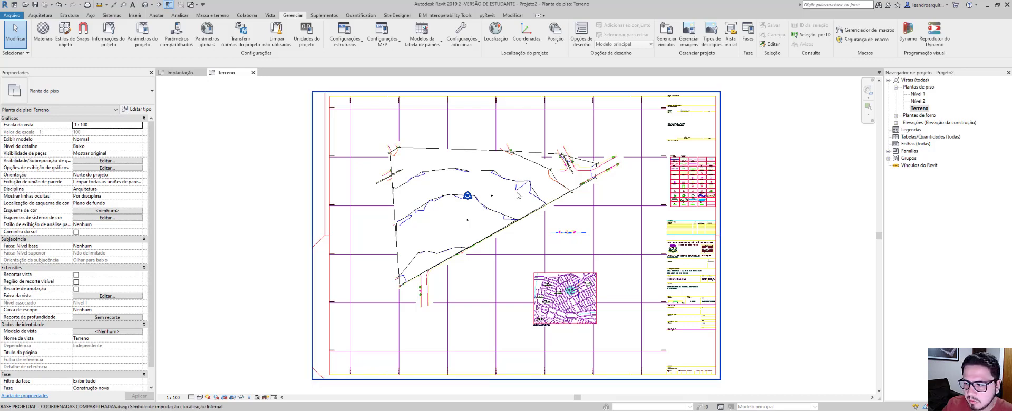
scroll(469, 171, up, 4)
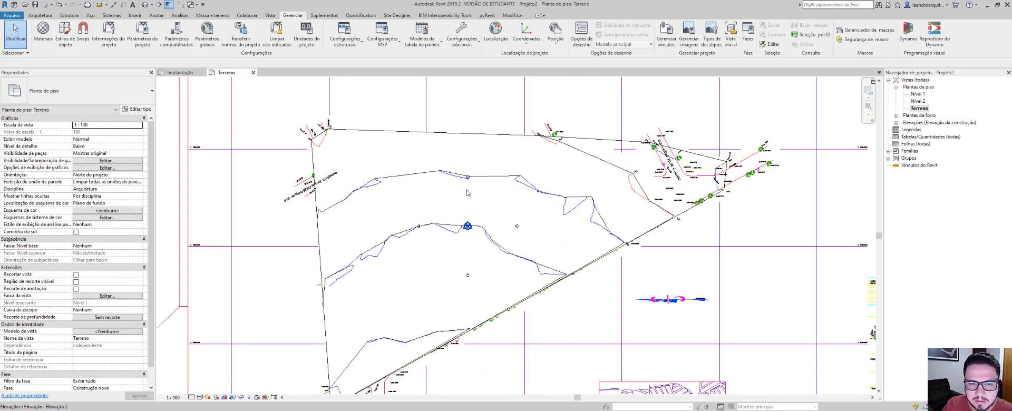
key(Tab)
click(467, 226)
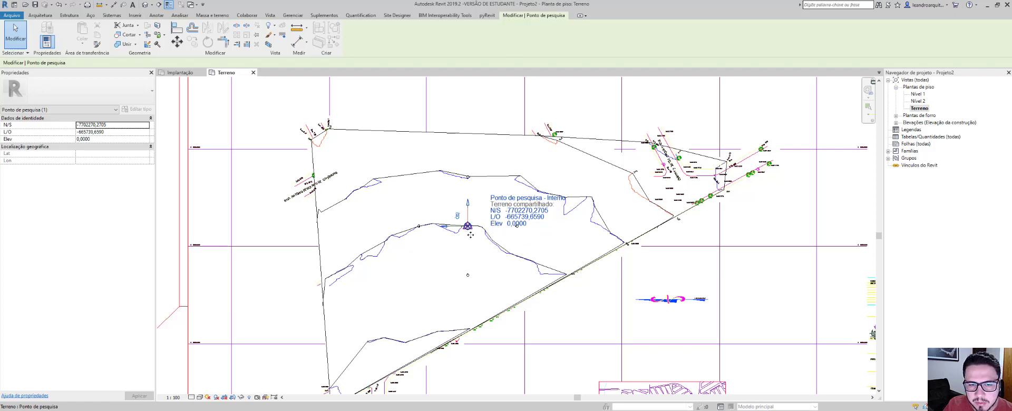
drag(468, 227, 471, 331)
scroll(355, 347, up, 3)
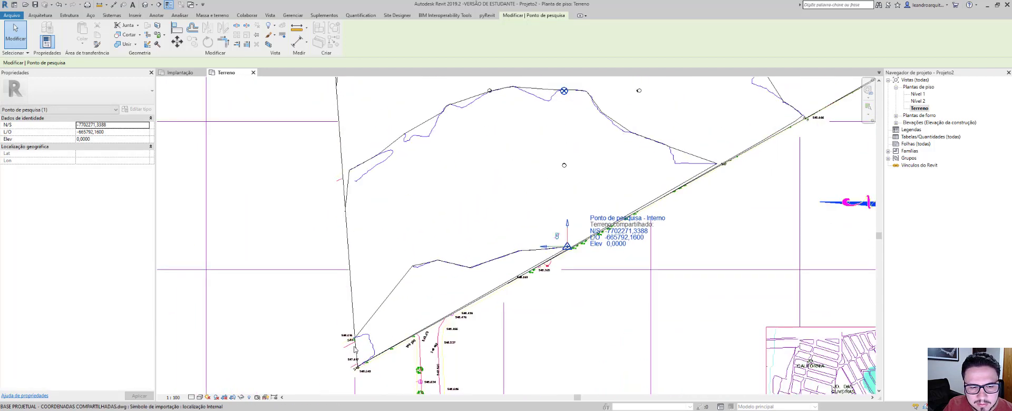
Set the survey point's elevation to 548.
click(727, 193)
text(5)
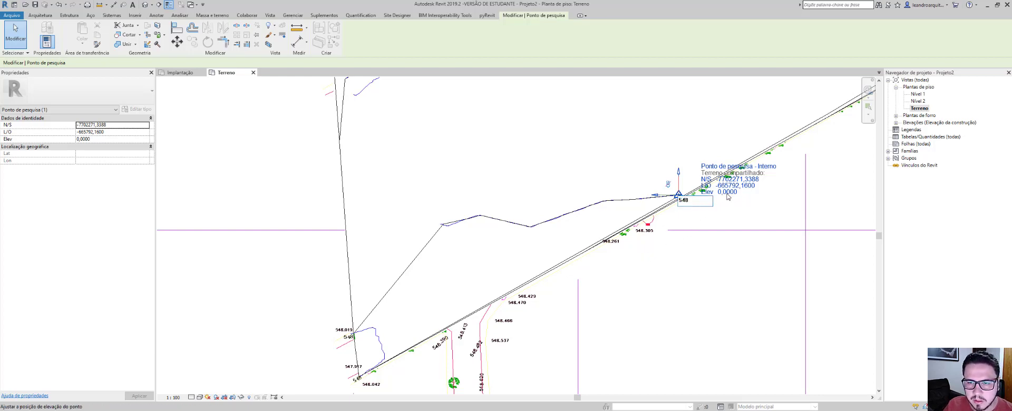
text(48)
key(Return)
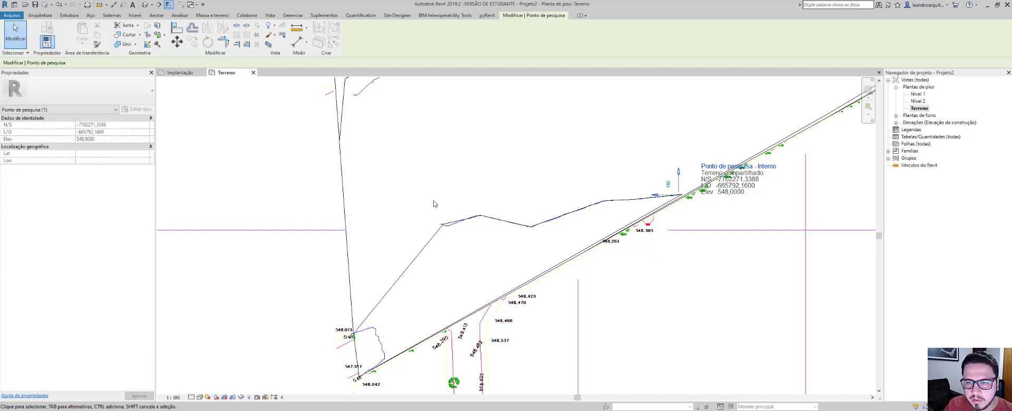
middle_drag(683, 196, 643, 213)
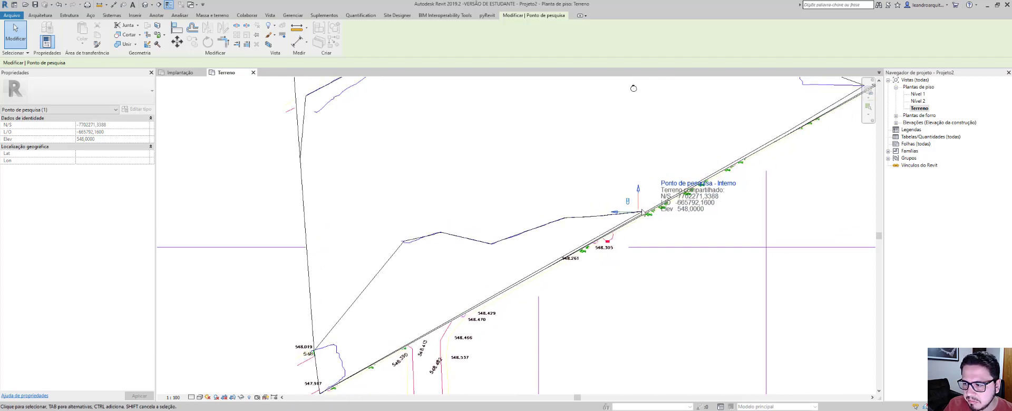
scroll(642, 213, down, 5)
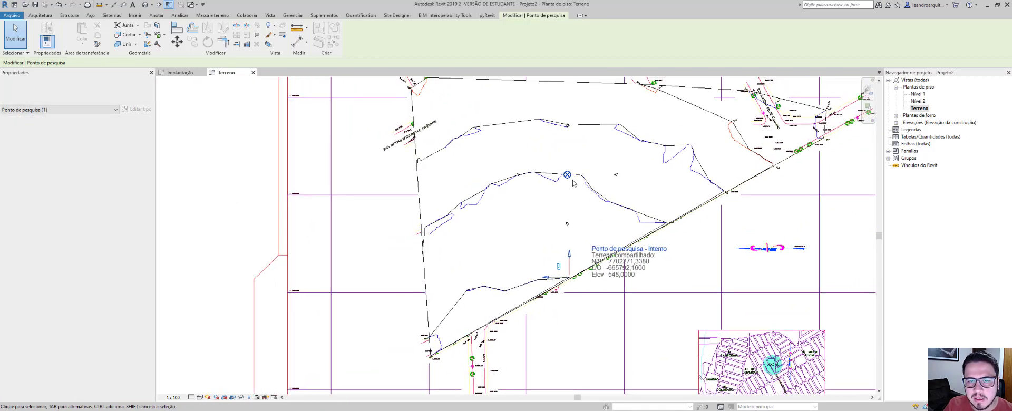
Move the project base point to the 545 contour mark on the site's upper boundary.
click(569, 177)
middle_drag(573, 184, 486, 240)
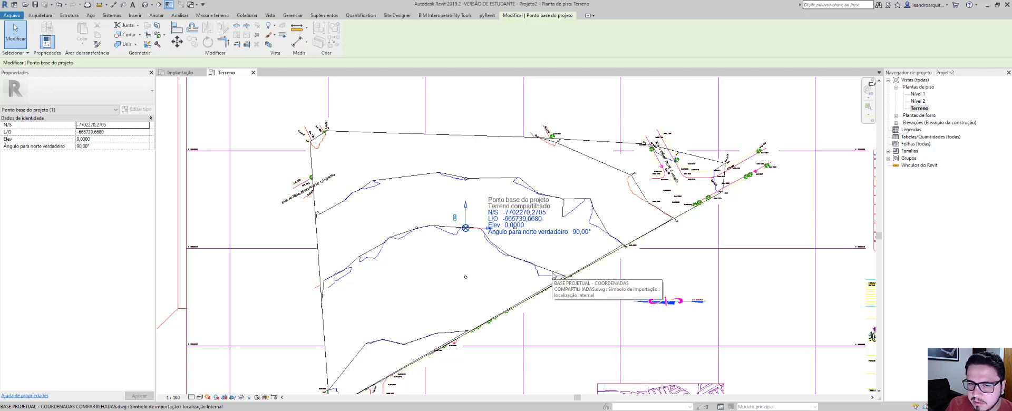
scroll(532, 212, up, 3)
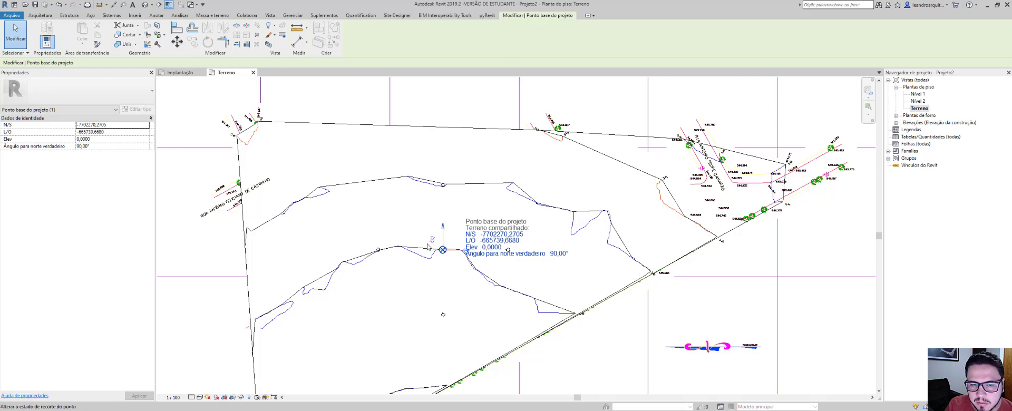
drag(443, 251, 543, 128)
scroll(543, 127, up, 2)
scroll(543, 126, up, 3)
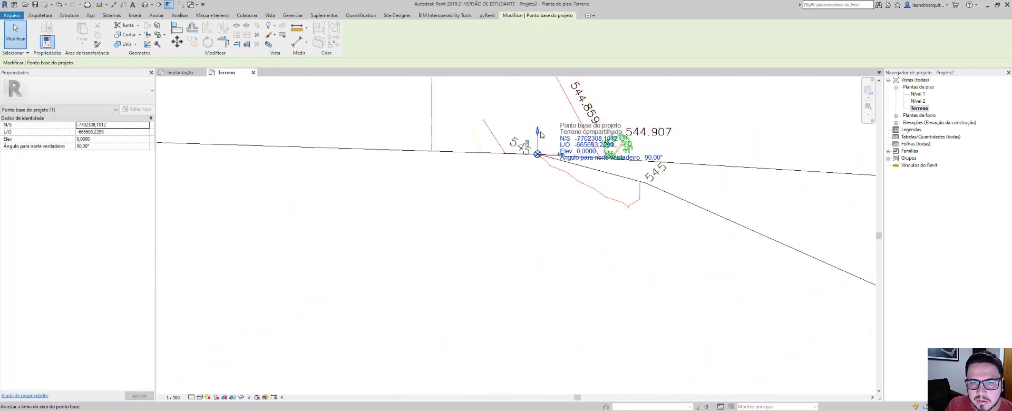
Set the project base point's elevation to 545.
click(585, 158)
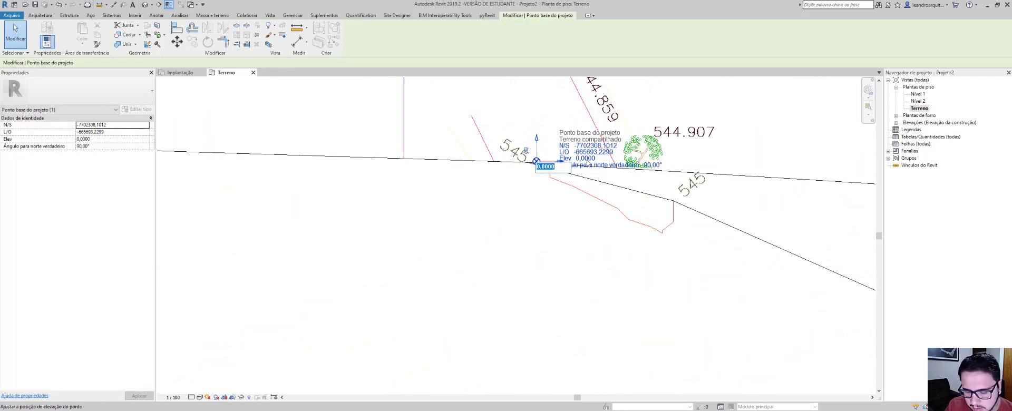
text(545)
key(Return)
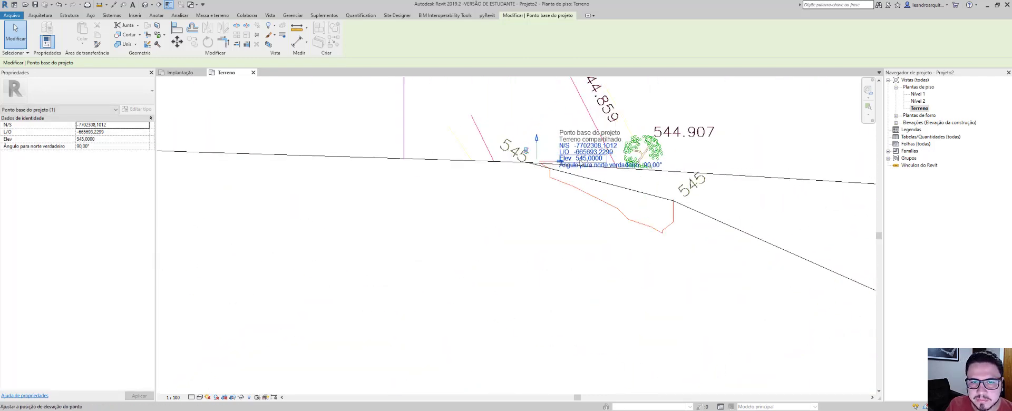
middle_click(520, 199)
middle_click(520, 199)
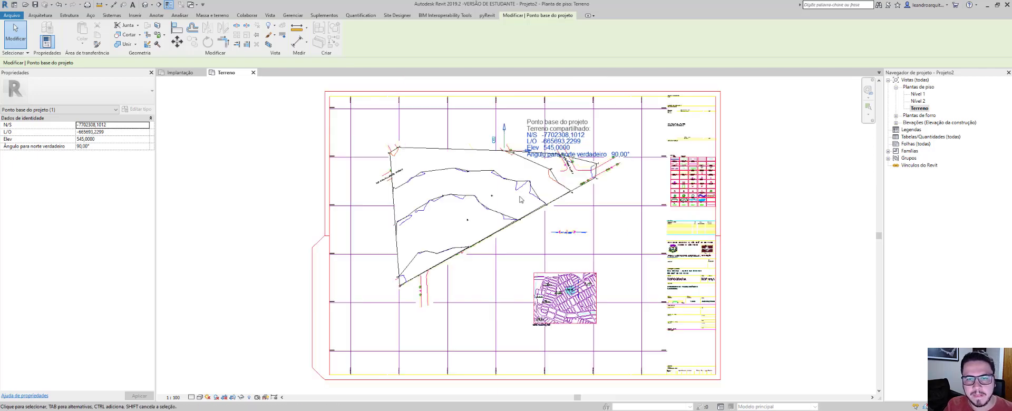
Open the default 3D view and make the project base point and survey point visible in it.
click(492, 213)
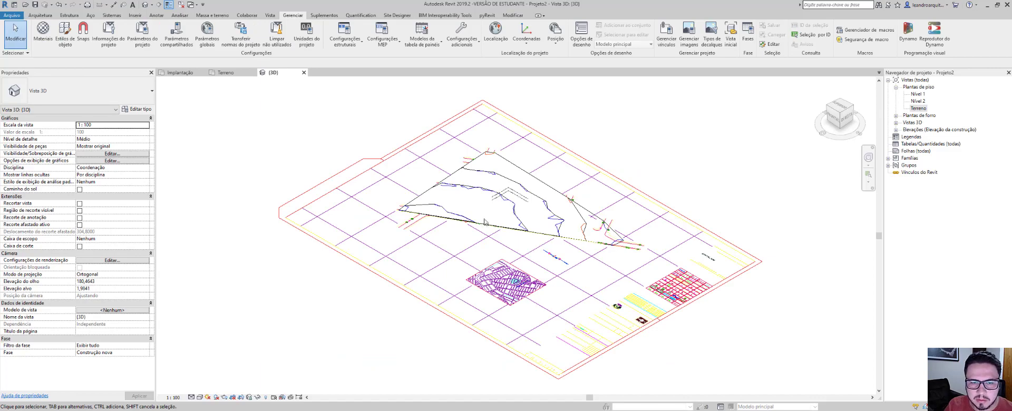
shift+middle_drag(491, 212, 486, 252)
scroll(489, 223, down, 3)
scroll(487, 226, down, 2)
key(g)
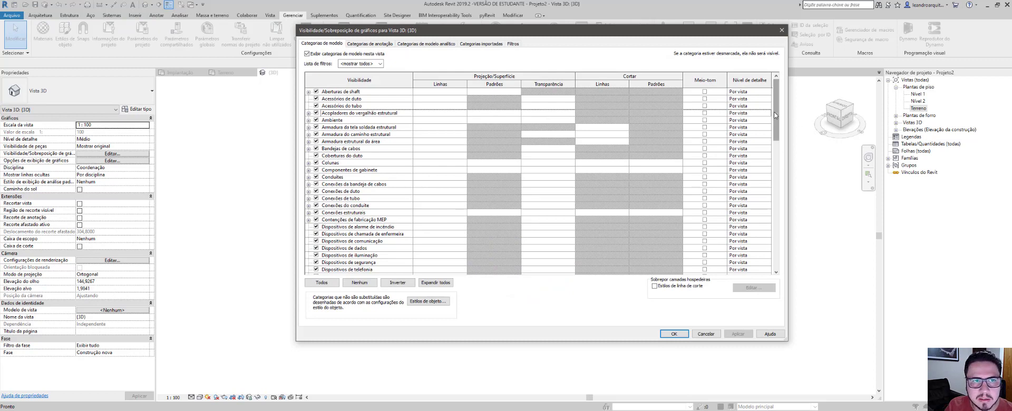
drag(774, 115, 775, 243)
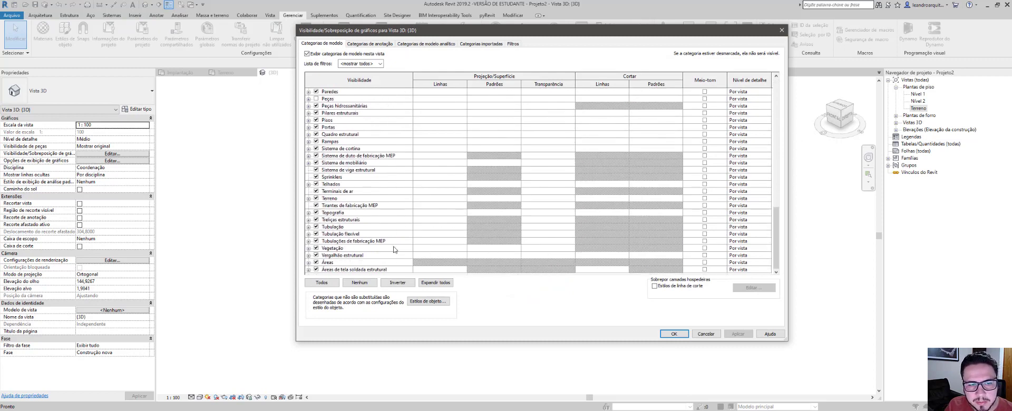
click(309, 199)
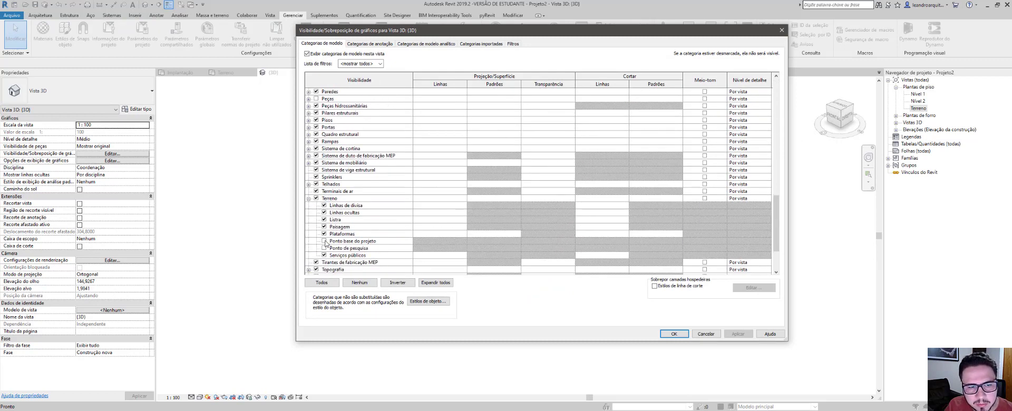
click(324, 241)
click(324, 248)
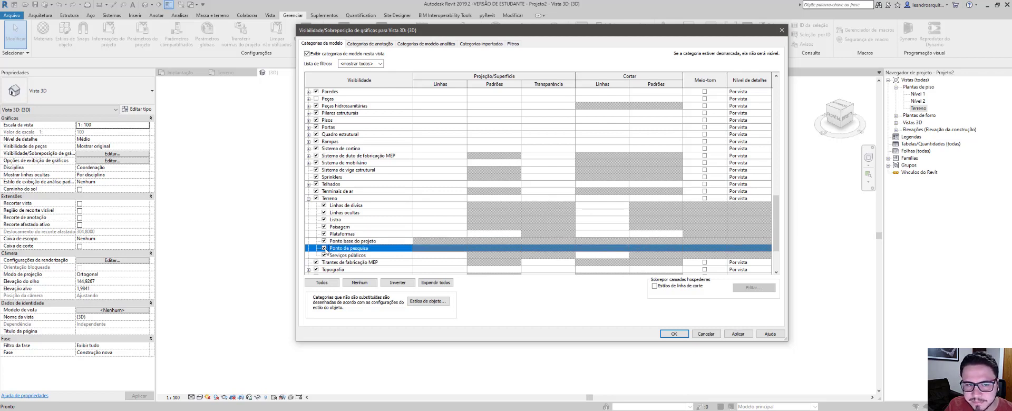
click(675, 334)
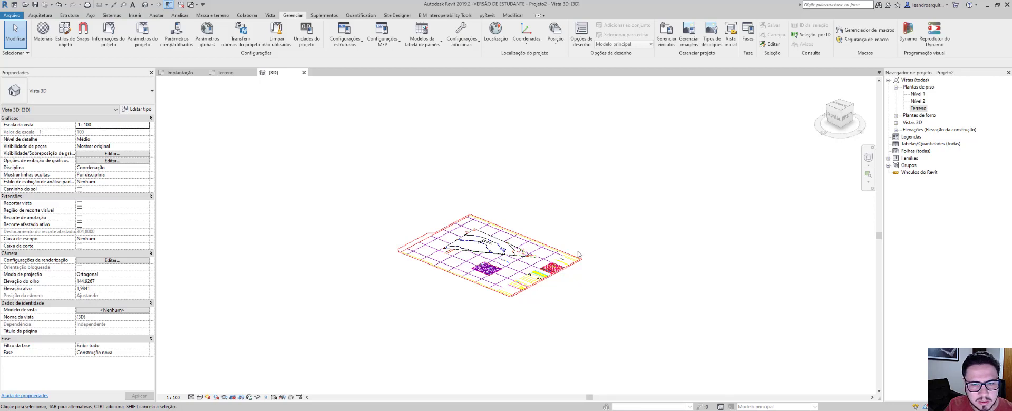
Enable the section box in the 3D view and extend it upward to enclose the survey and project base points.
shift+middle_drag(578, 255, 514, 266)
scroll(543, 259, up, 2)
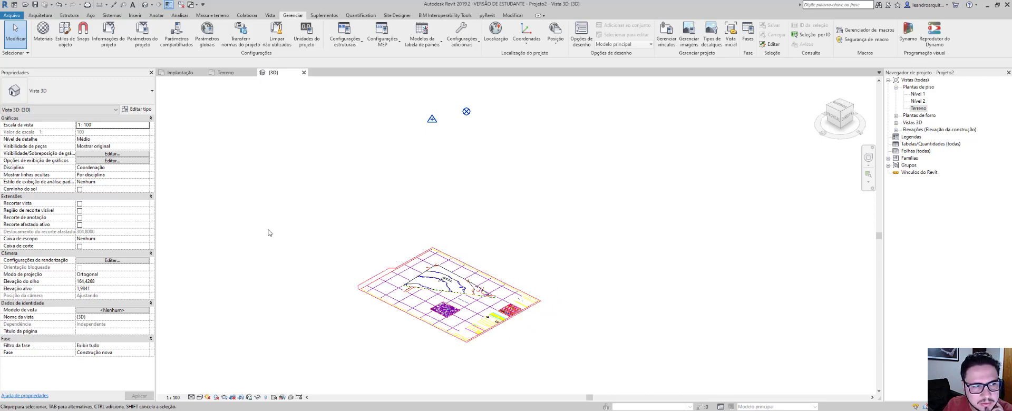
click(79, 246)
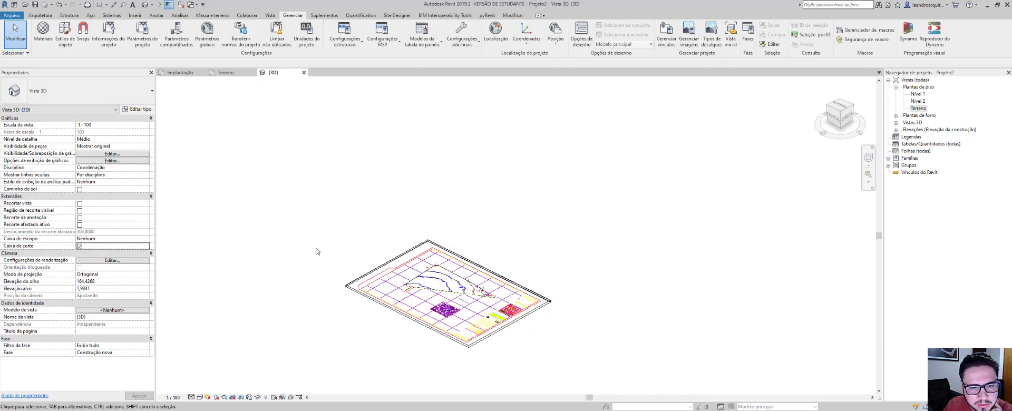
click(363, 277)
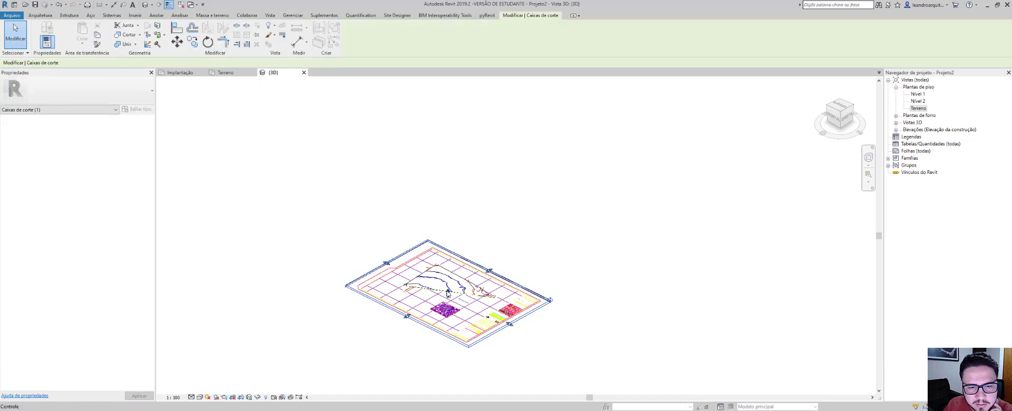
drag(448, 293, 448, 103)
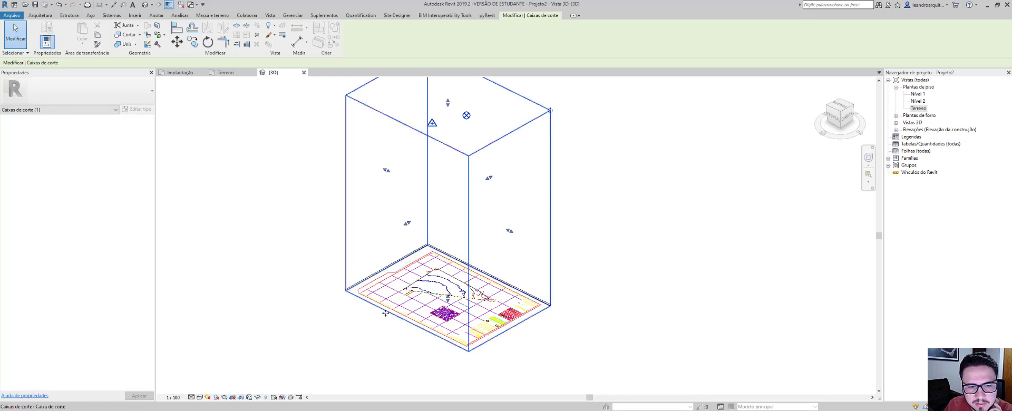
Set the 3D view scale to 1:200 and examine the level heads at the section box corner.
click(171, 397)
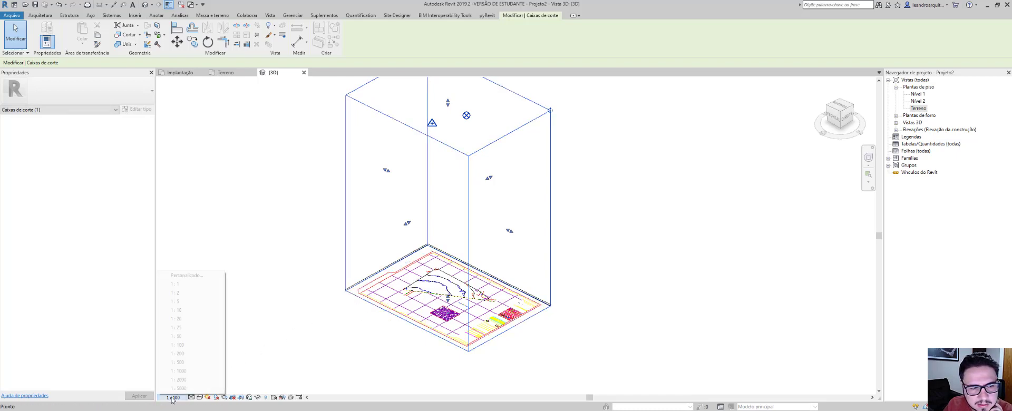
click(178, 353)
click(282, 334)
scroll(347, 306, up, 8)
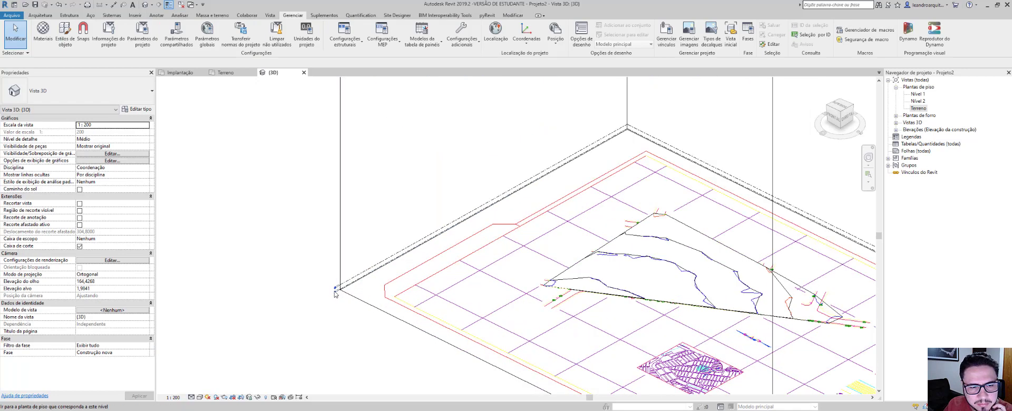
scroll(342, 299, up, 3)
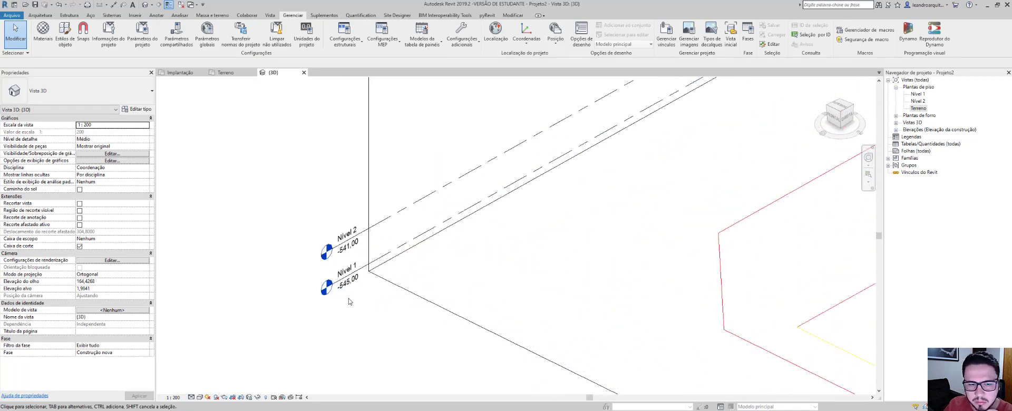
Move Nível 1 and Nível 2 together 545 m upward.
drag(351, 323, 310, 224)
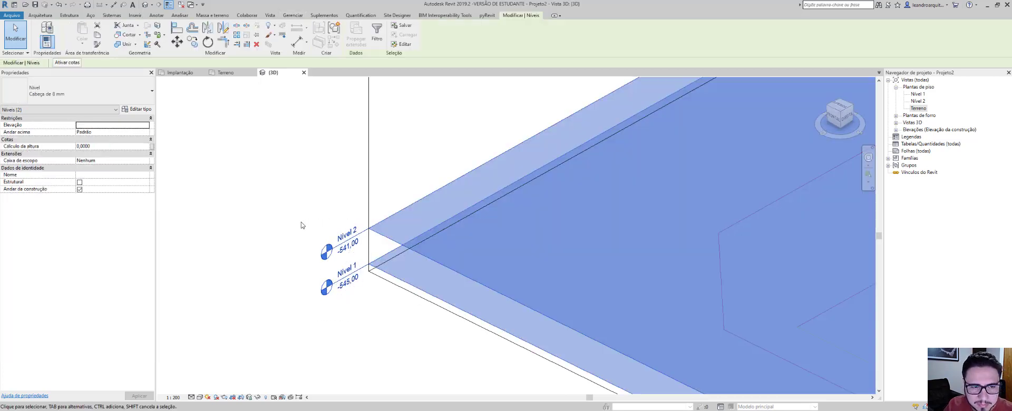
key(m)
key(v)
click(293, 244)
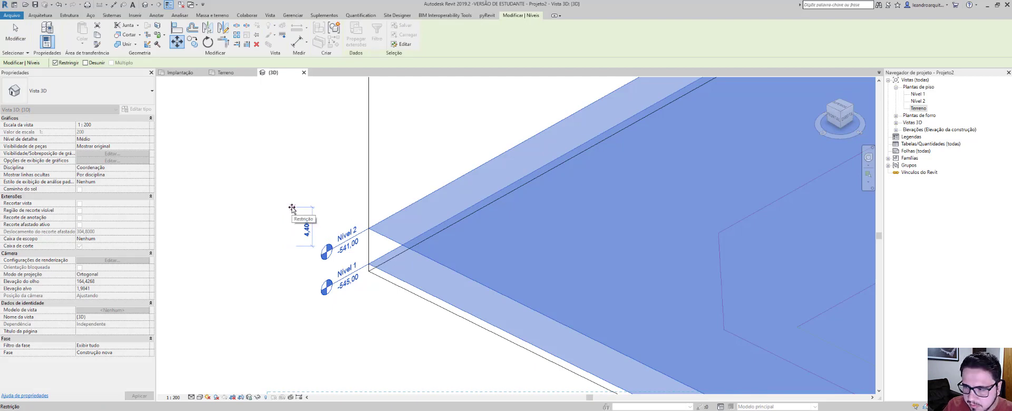
text(545)
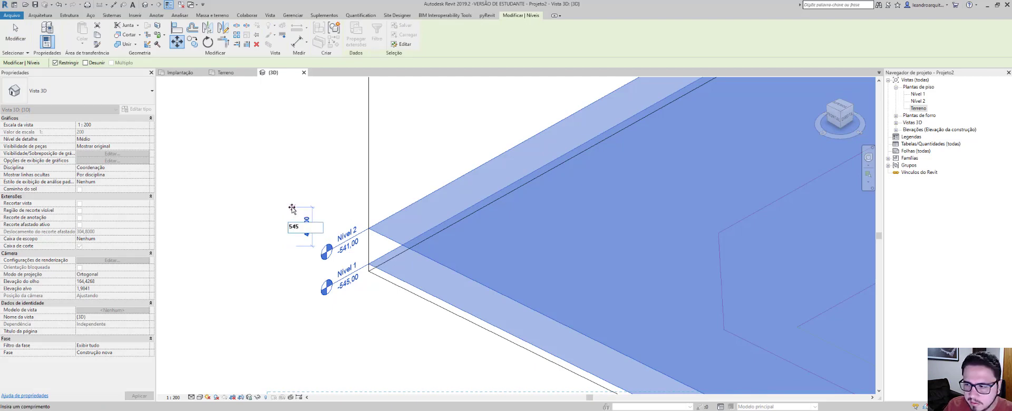
key(Return)
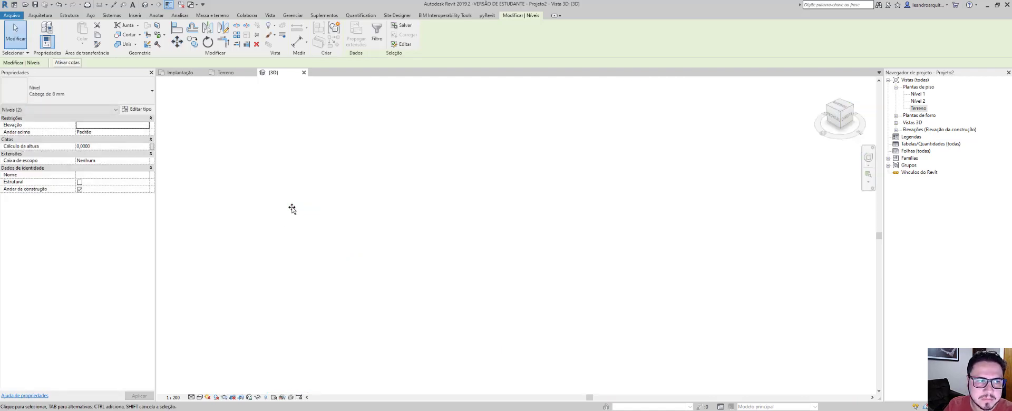
scroll(296, 211, down, 3)
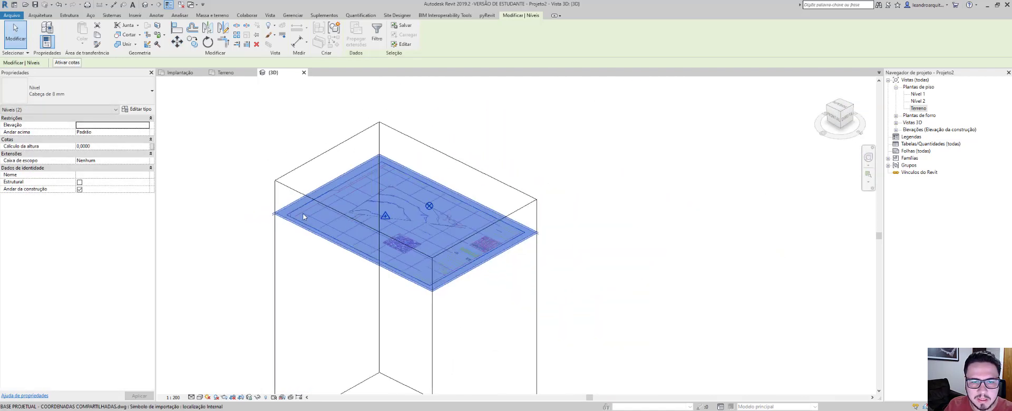
scroll(317, 216, down, 1)
Tighten the section box around the raised levels by adjusting its top and lifting its bottom to just below the site drawing.
click(497, 154)
click(445, 184)
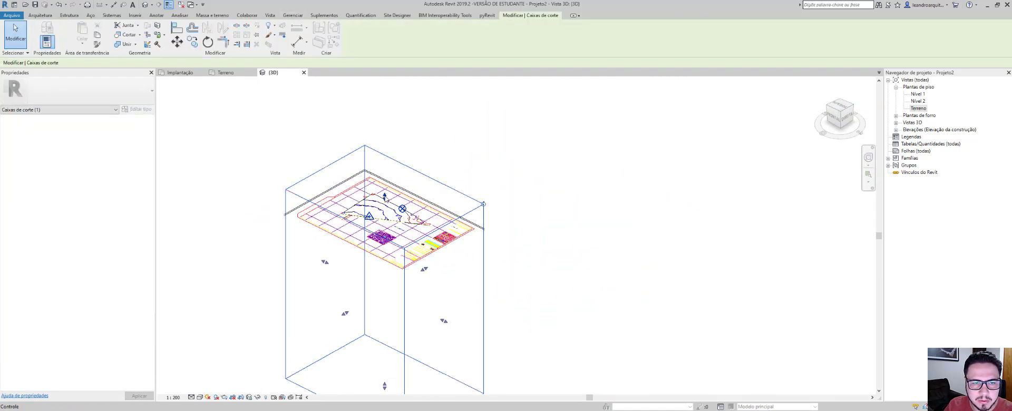
drag(385, 197, 385, 189)
middle_drag(394, 309, 427, 267)
drag(418, 344, 417, 192)
click(599, 201)
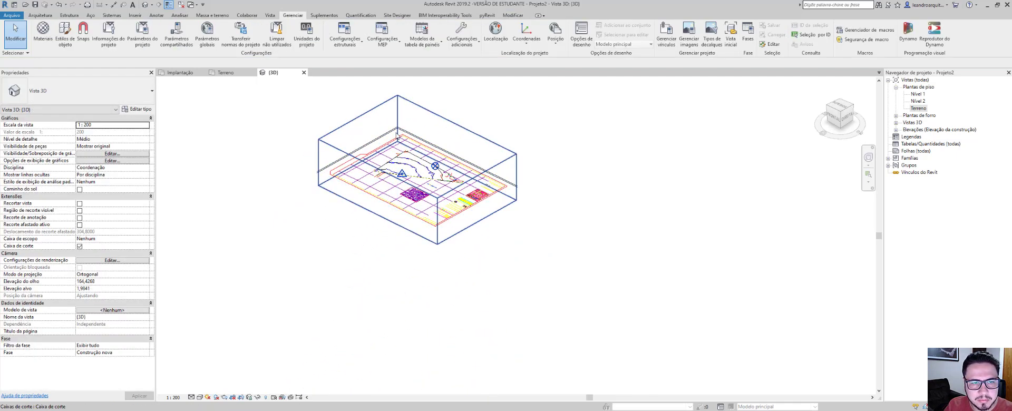
scroll(397, 135, up, 4)
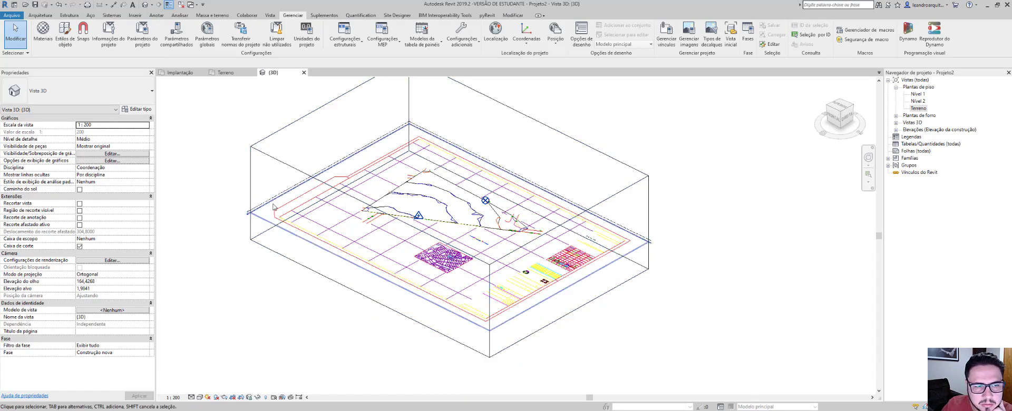
Change the elevation base of the Cabeça de 8 mm level type to Ponto de pesquisa, using Nível 1.
scroll(273, 207, up, 8)
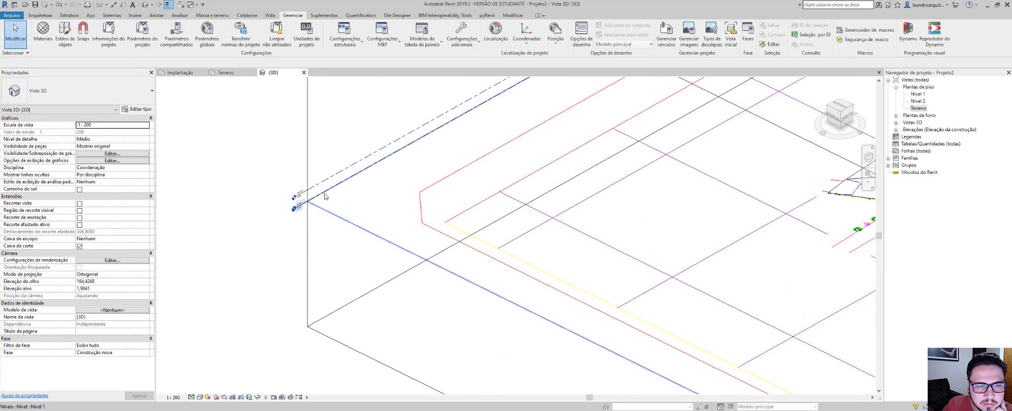
click(324, 196)
click(121, 98)
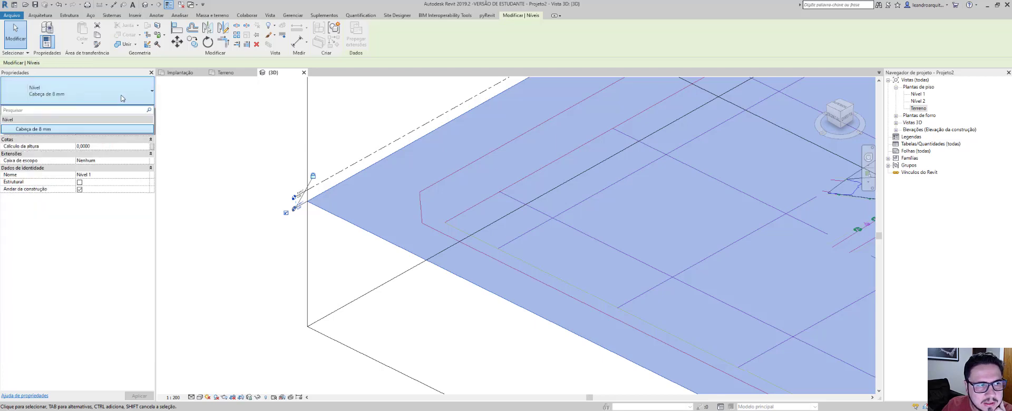
click(121, 98)
click(138, 109)
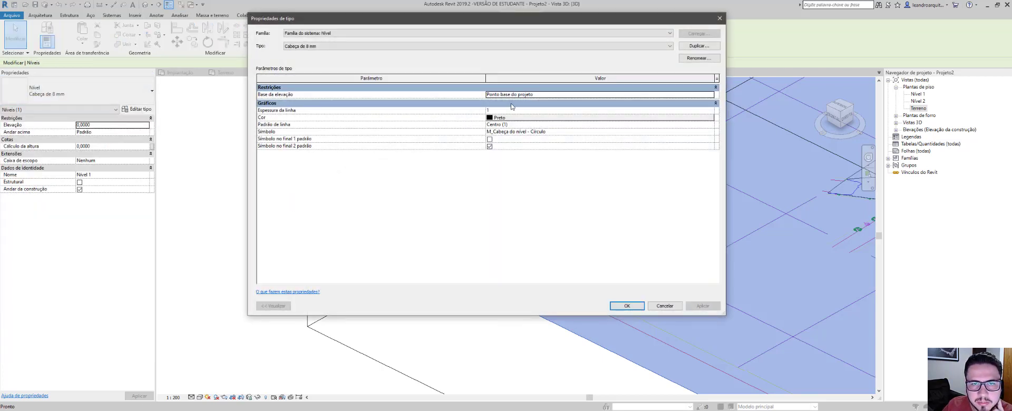
click(519, 94)
click(712, 95)
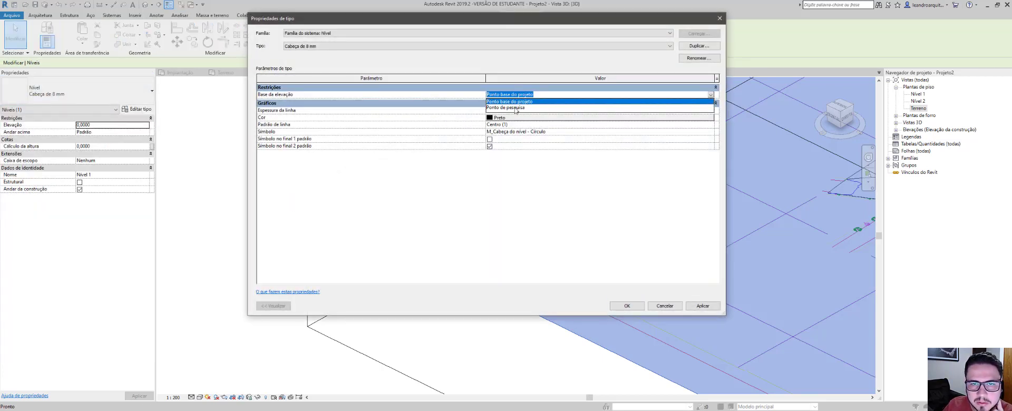
click(517, 108)
click(633, 308)
click(275, 215)
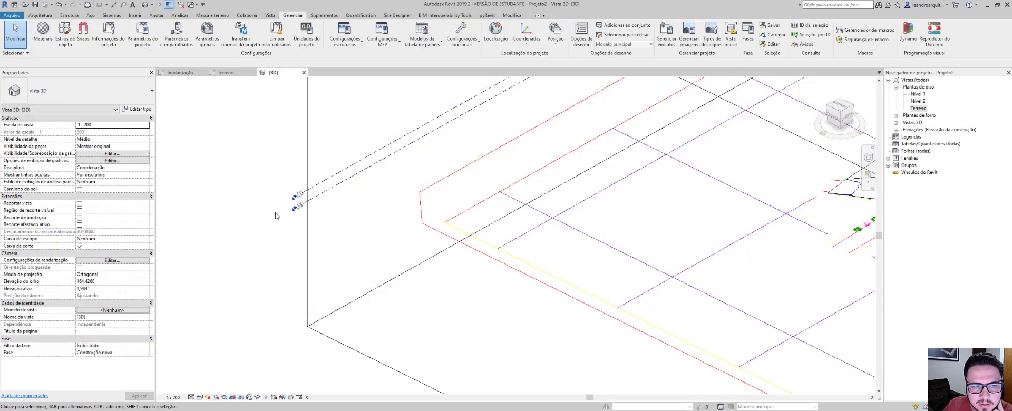
Examine the Nível 1 and Nível 2 heads and the site drawing with its base points in the 3D view.
scroll(285, 211, up, 3)
scroll(280, 211, down, 1)
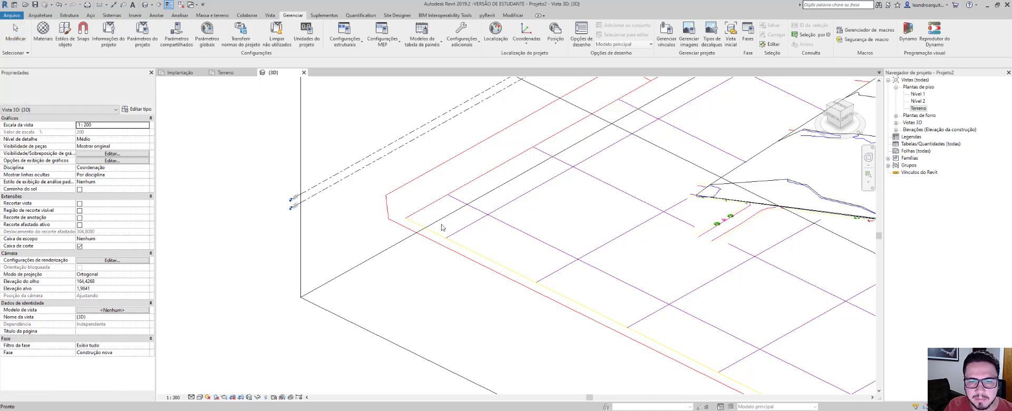
scroll(279, 210, up, 3)
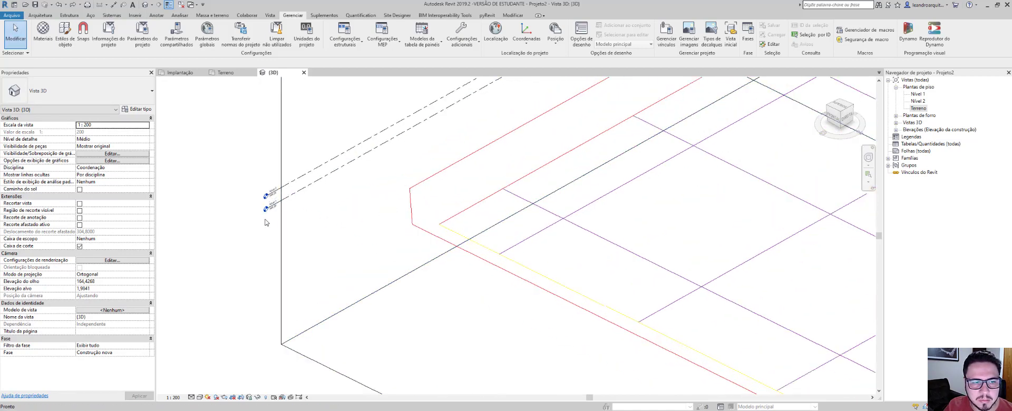
scroll(267, 211, down, 3)
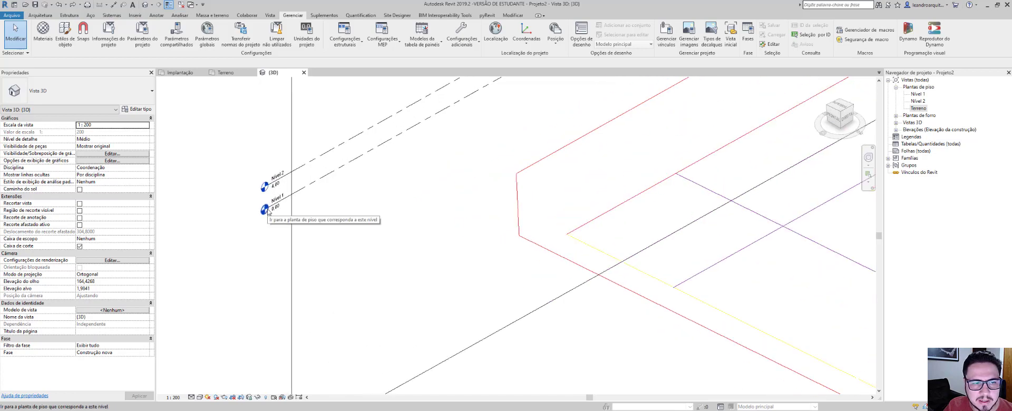
scroll(268, 211, down, 5)
shift+middle_drag(268, 211, 632, 176)
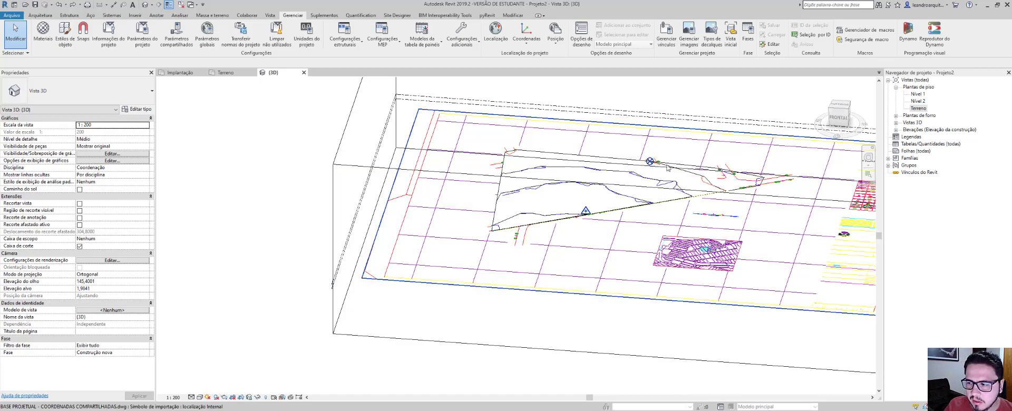
scroll(650, 161, down, 2)
middle_drag(650, 161, 559, 216)
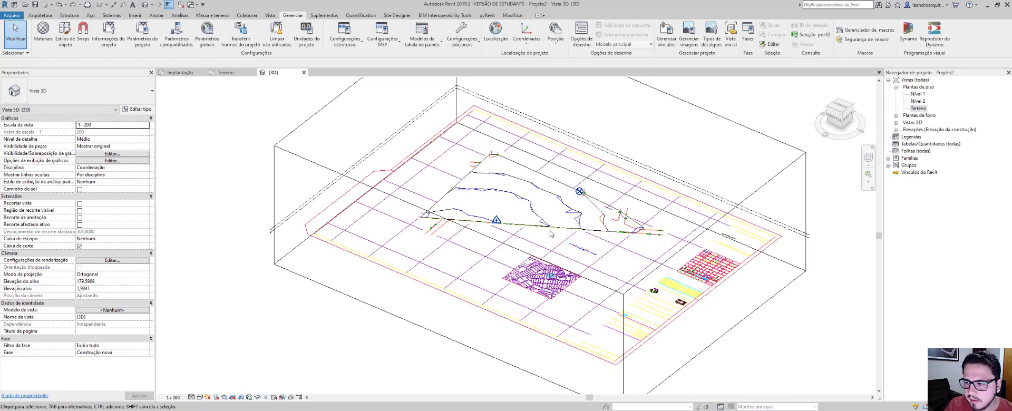
shift+middle_drag(562, 235, 590, 245)
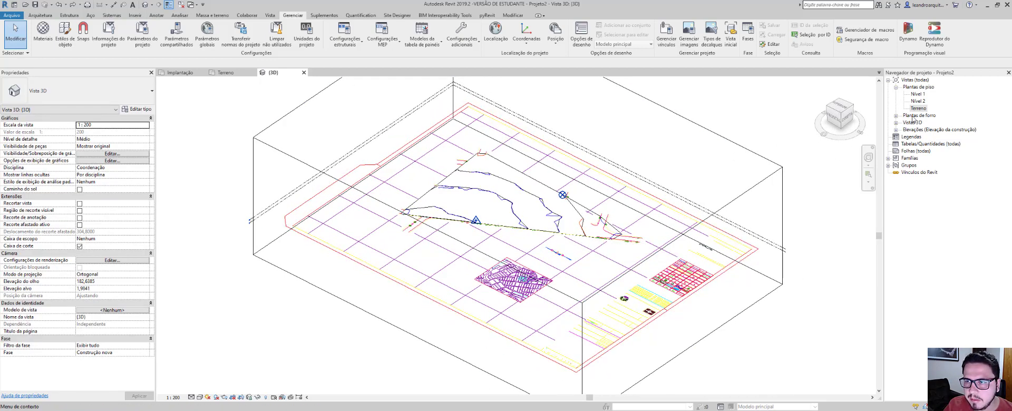
In the Nível 1 floor plan, draw a rectangle of architectural walls about 58 by 57 m inside the plot, with top constraint Nível 2.
double_click(919, 94)
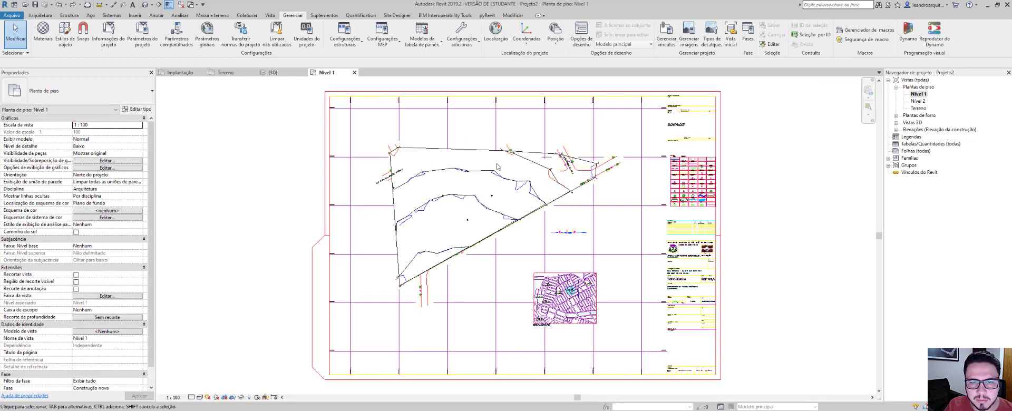
scroll(437, 156, up, 2)
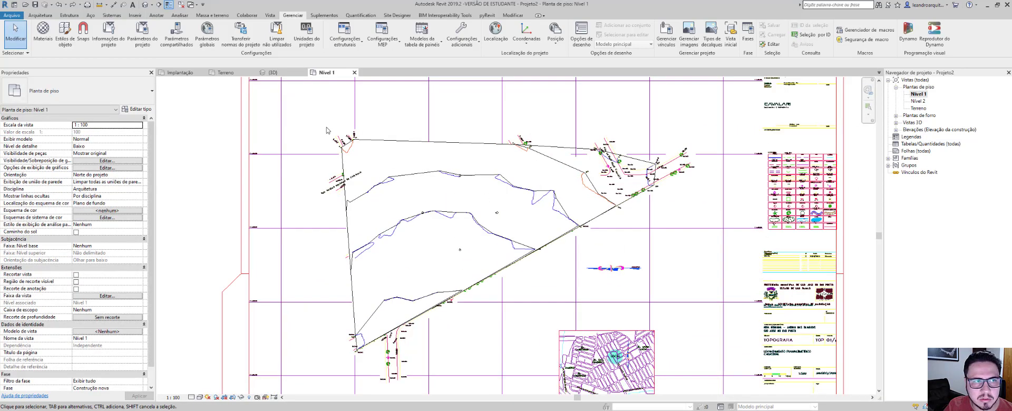
click(40, 15)
click(46, 44)
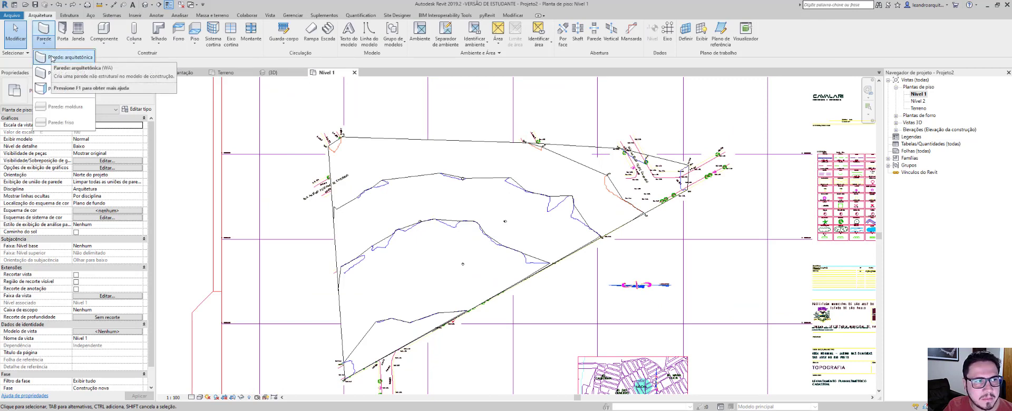
click(58, 56)
click(358, 25)
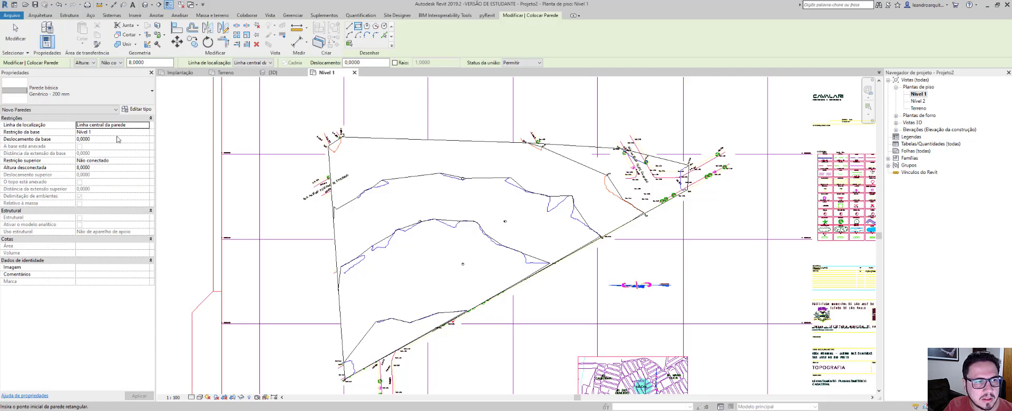
click(147, 161)
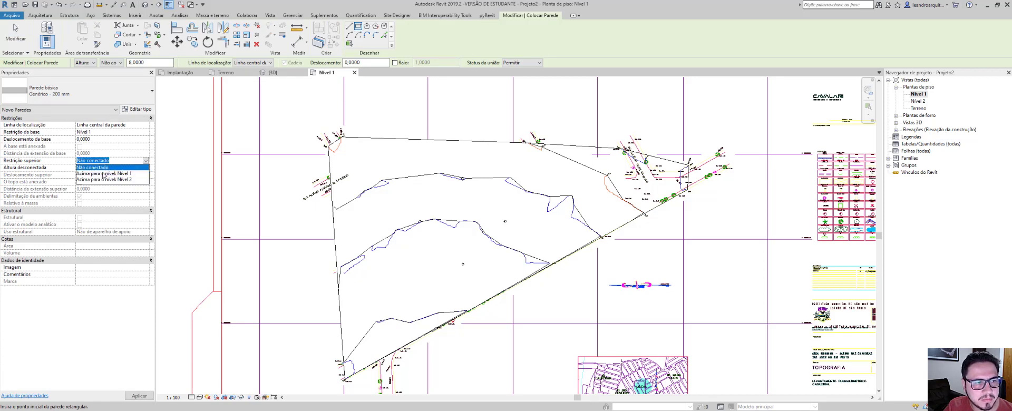
click(105, 179)
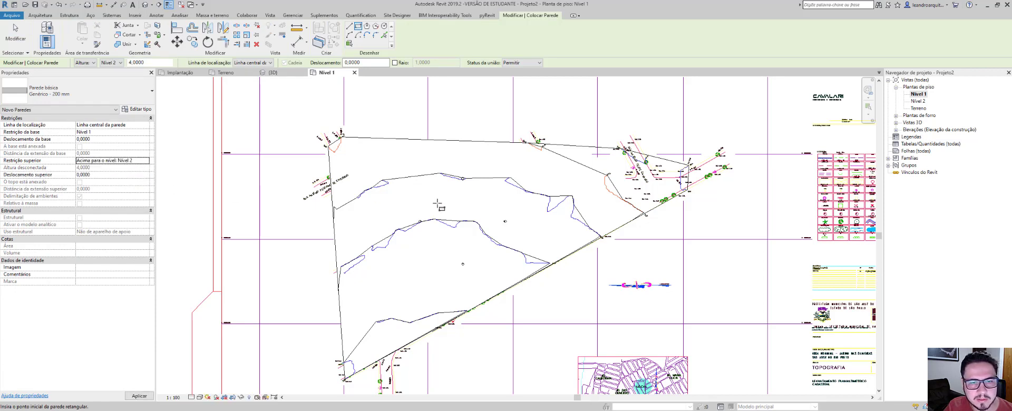
click(401, 163)
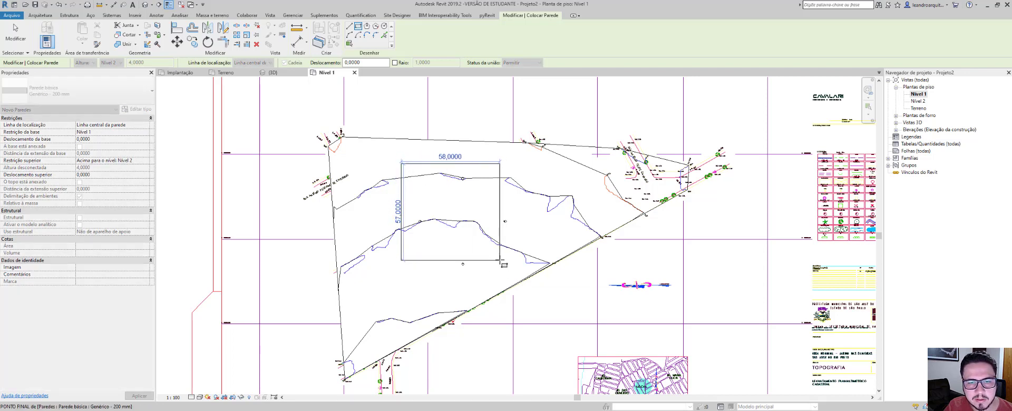
click(499, 260)
Draw a chain of straight walls forming a second room about 54 by 30 m against the large rectangle's east side.
click(349, 26)
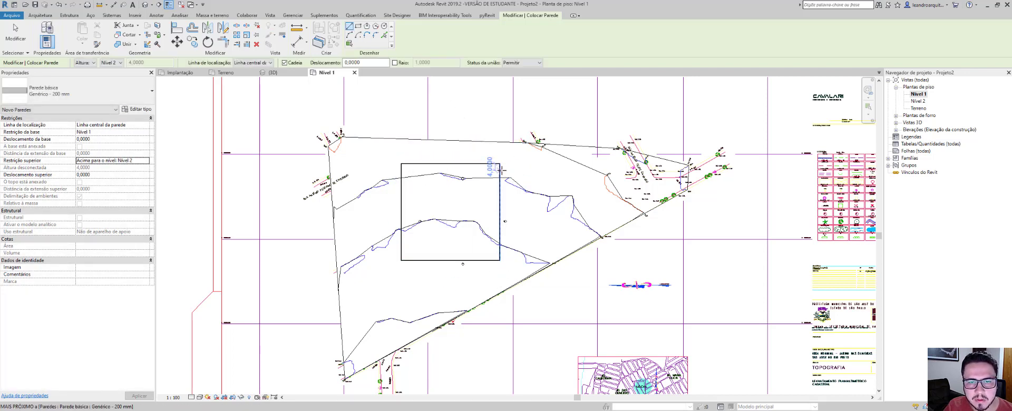
click(500, 170)
click(592, 170)
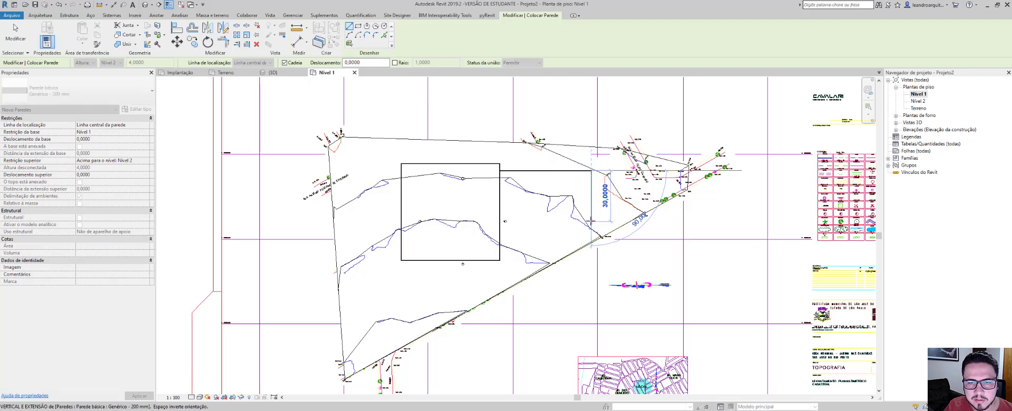
click(592, 221)
click(499, 222)
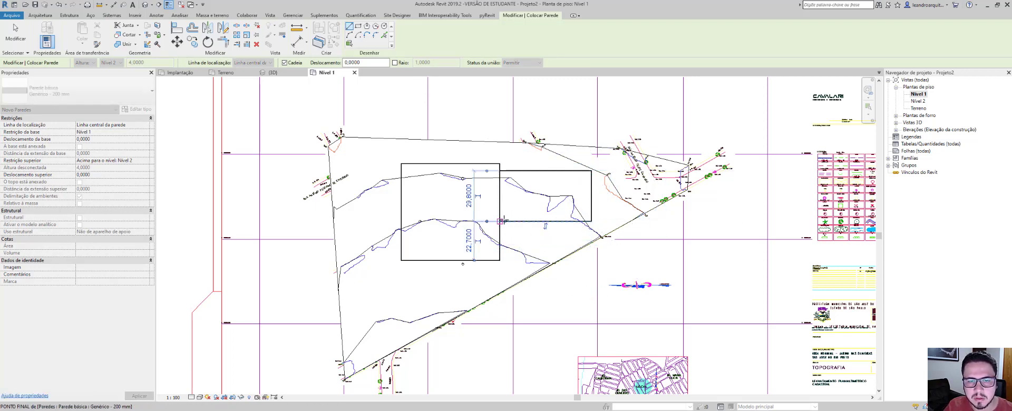
Divide the smaller room with a vertical mid-wall, then the large room with a vertical mid-wall and a horizontal wall in its west half.
click(546, 169)
click(545, 221)
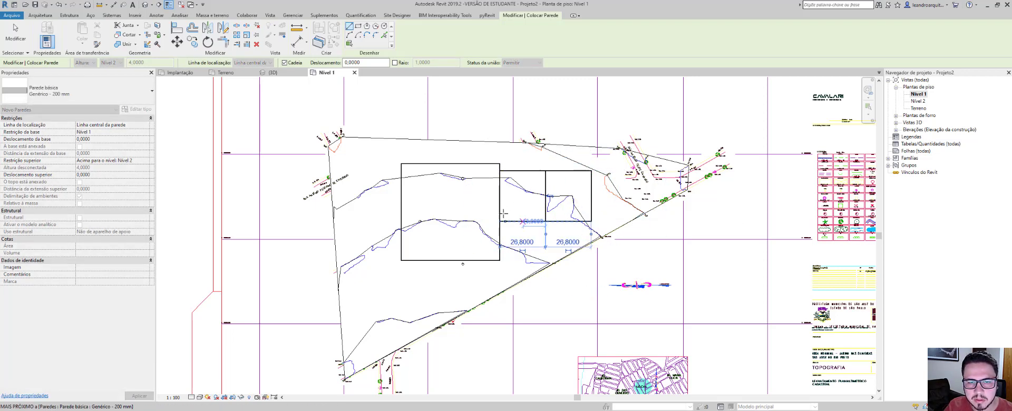
key(Escape)
click(450, 260)
click(451, 164)
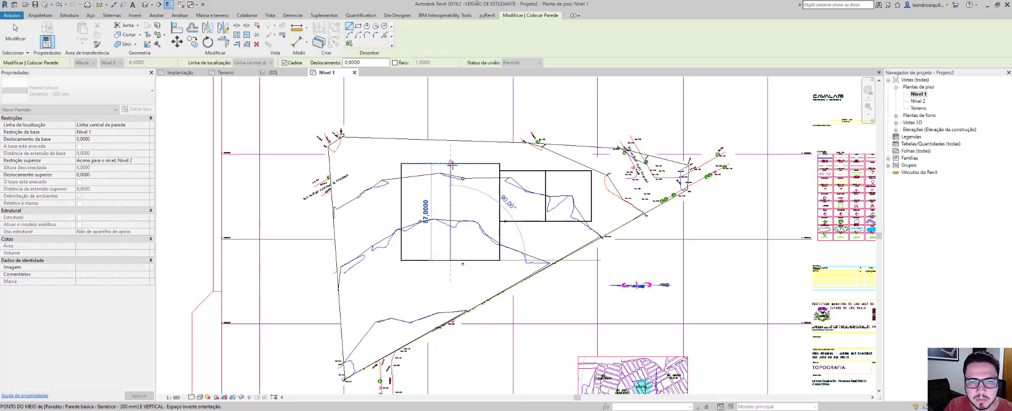
key(Escape)
click(401, 212)
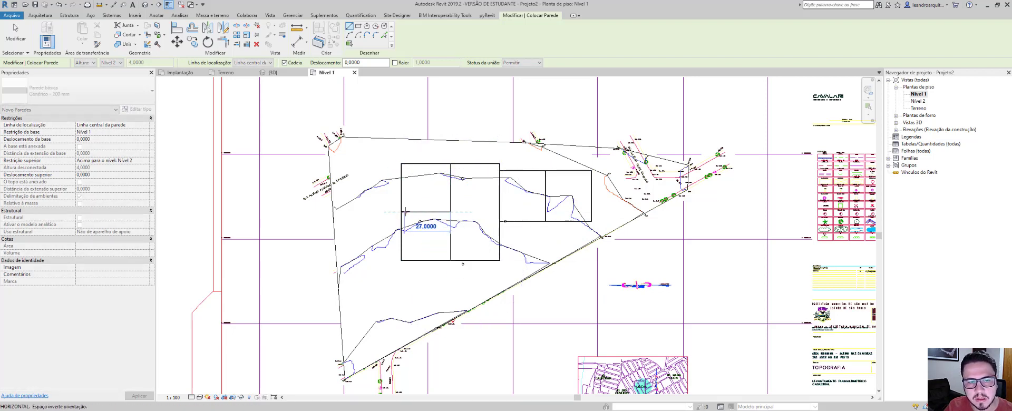
click(450, 212)
key(Escape)
key(Escape)
Examine the new walls in the 3D view against the site drawing and the levels.
key(ctrl+Tab)
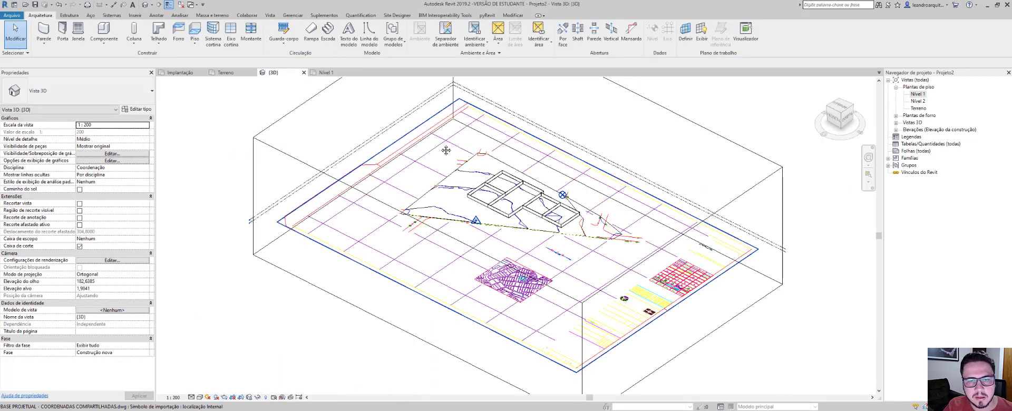
shift+middle_drag(533, 217, 515, 231)
scroll(518, 211, up, 3)
scroll(515, 228, down, 2)
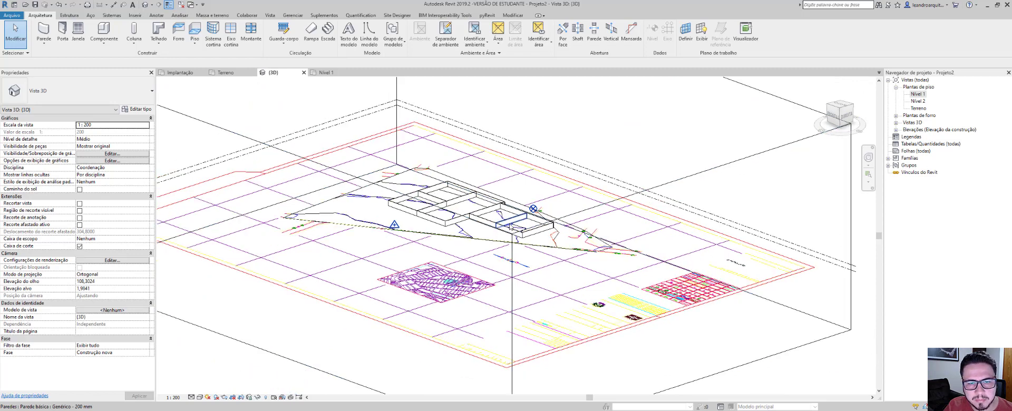
shift+middle_drag(477, 210, 458, 228)
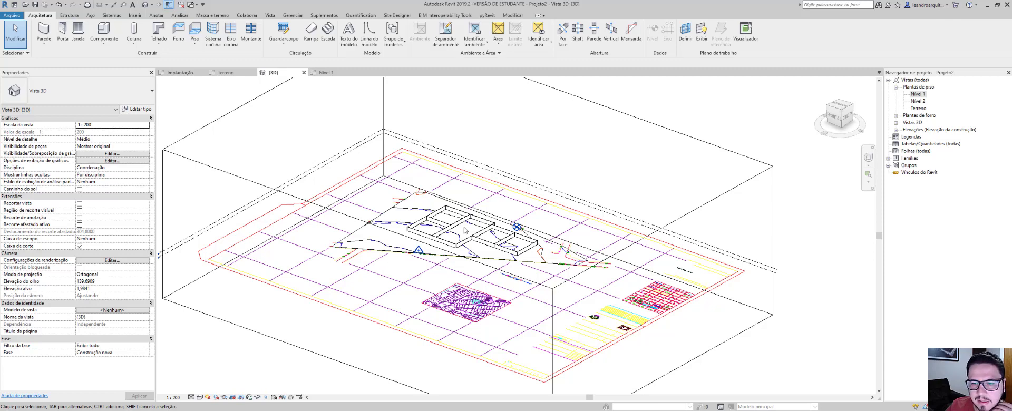
scroll(464, 230, down, 1)
scroll(464, 230, down, 3)
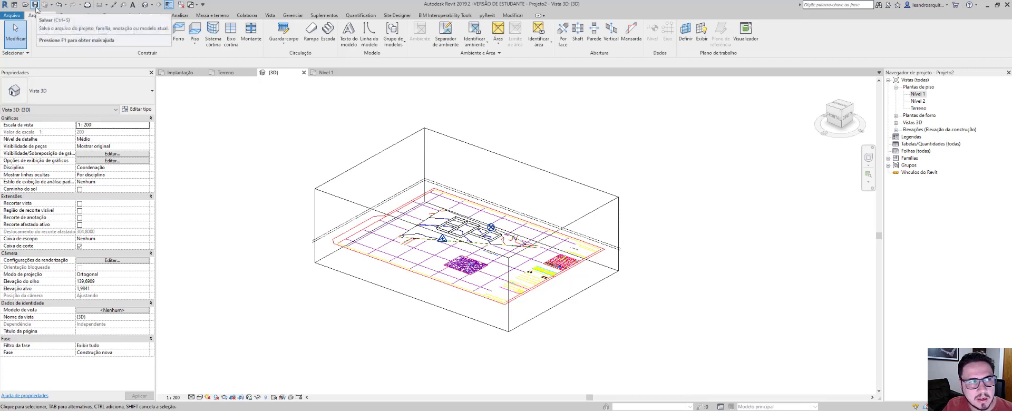
Save the project as COMPLEMENTAR 01 in the CAPACITAÇÃO GEOREFERENCIAMENTO folder and close the 3D and Nível 1 views.
click(12, 15)
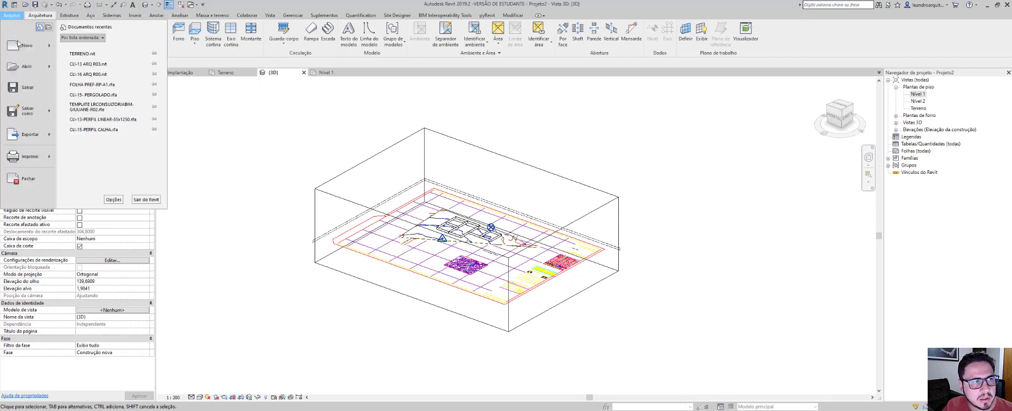
click(26, 109)
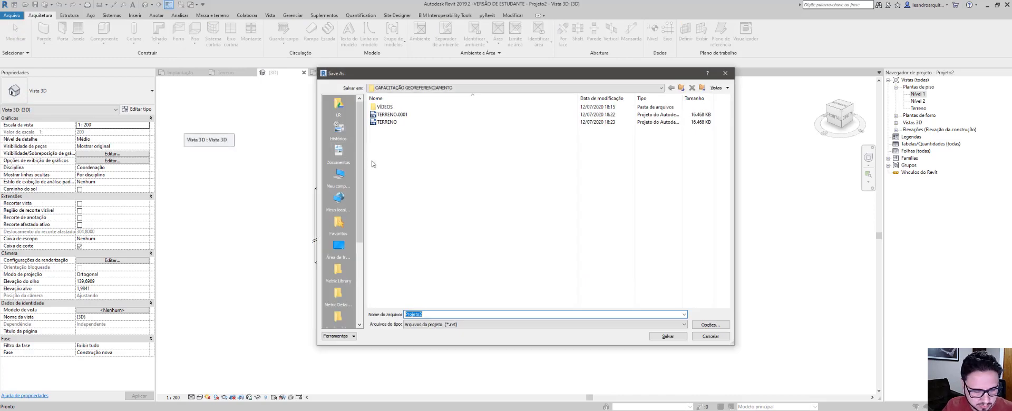
text(COMPLEM)
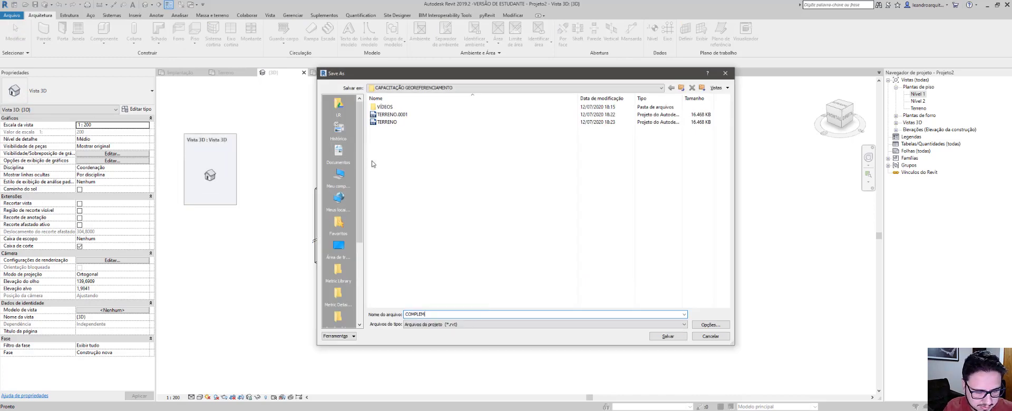
text(ENTAR 01)
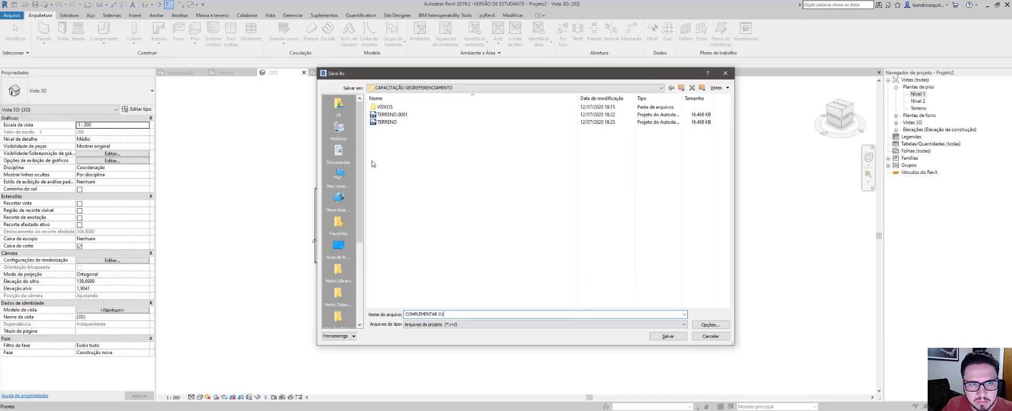
click(668, 336)
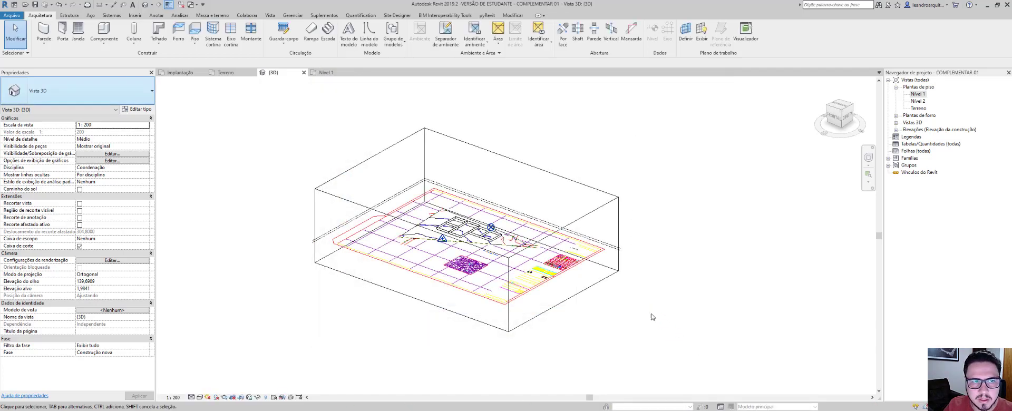
click(304, 73)
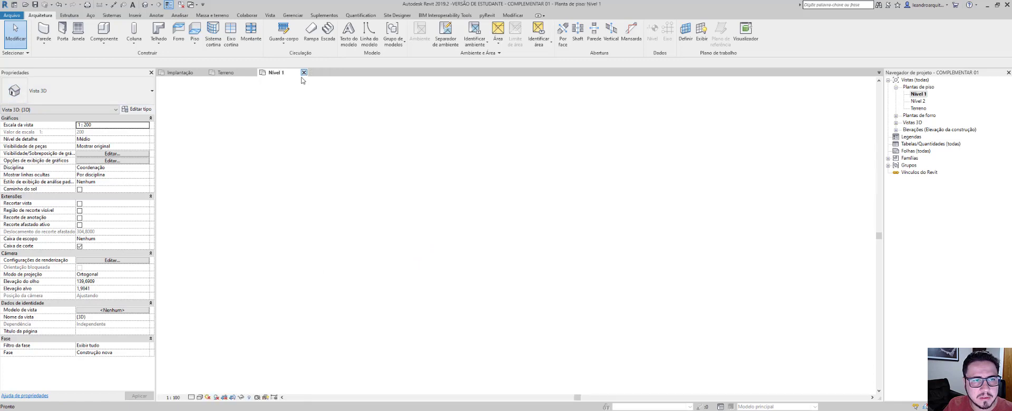
click(305, 73)
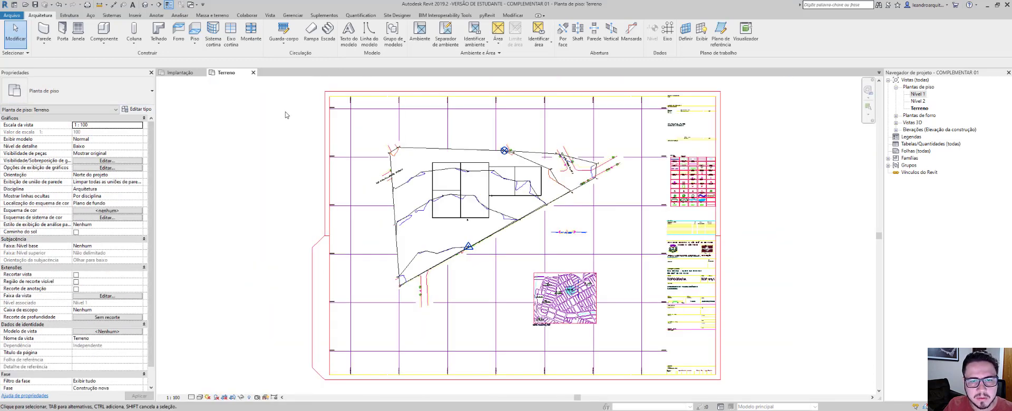
Close the COMPLEMENTAR 01 project's Terreno plan and open the {3D} view of the TERRENO project with the project browser widened.
click(254, 74)
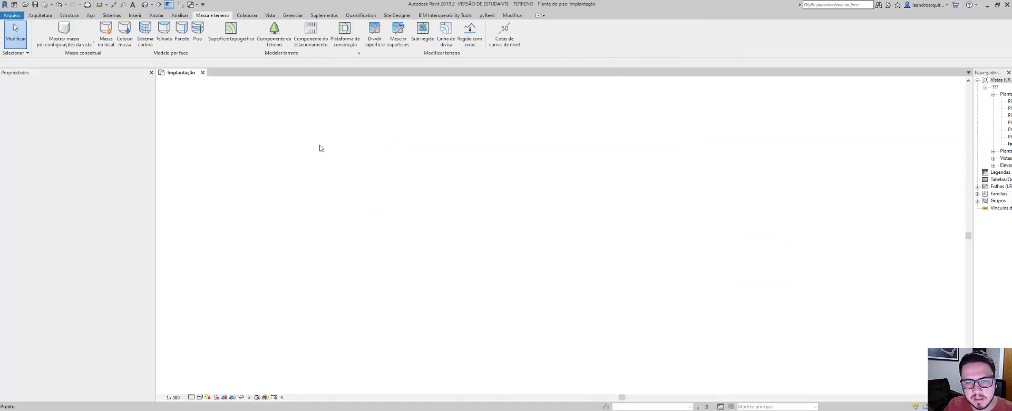
middle_drag(572, 209, 546, 209)
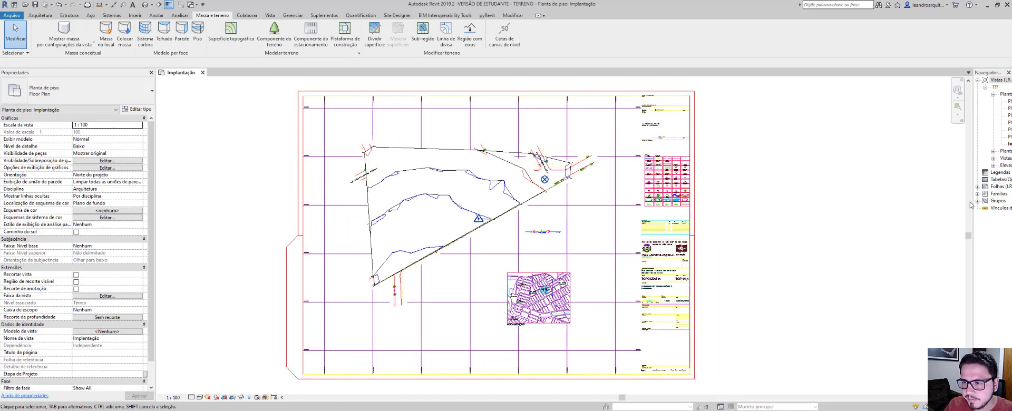
drag(973, 201, 887, 200)
key(3)
key(d)
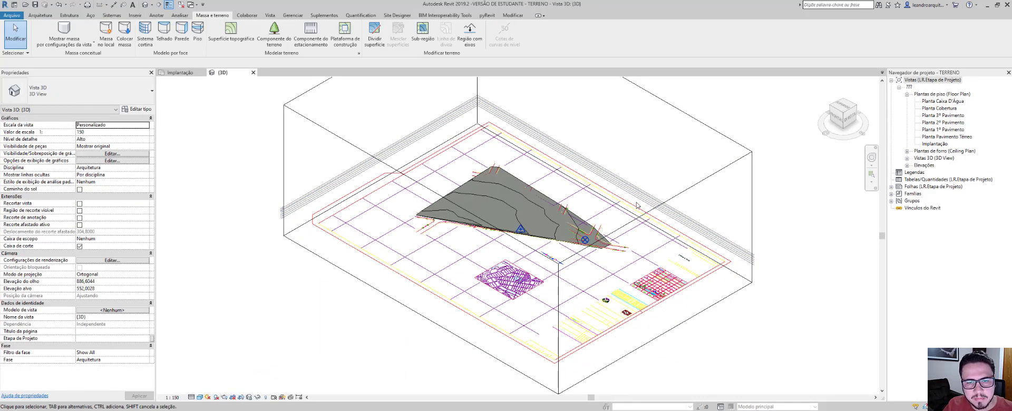
middle_drag(646, 206, 527, 240)
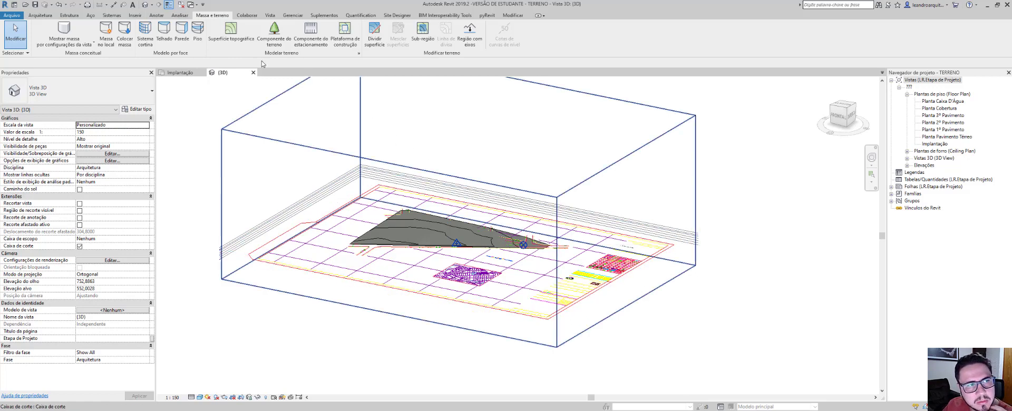
Link the COMPLEMENTAR 01 Revit model into TERRENO with positioning set to Auto - através de coordenadas compartilhadas.
click(135, 15)
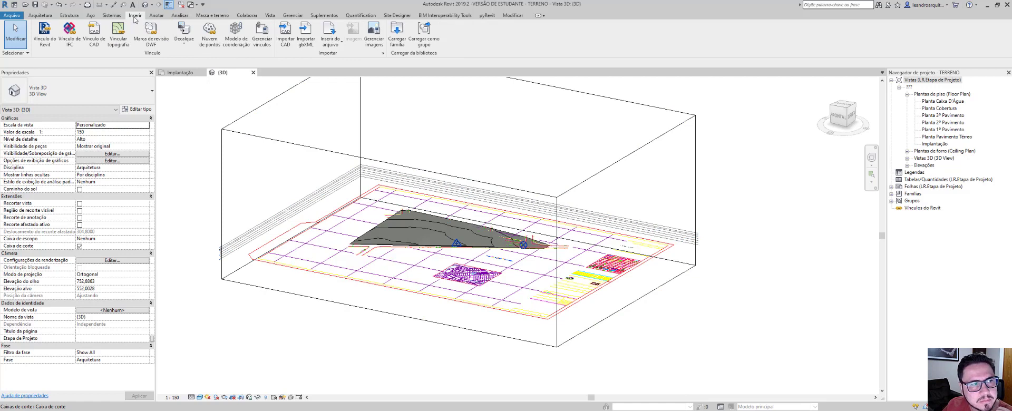
click(47, 31)
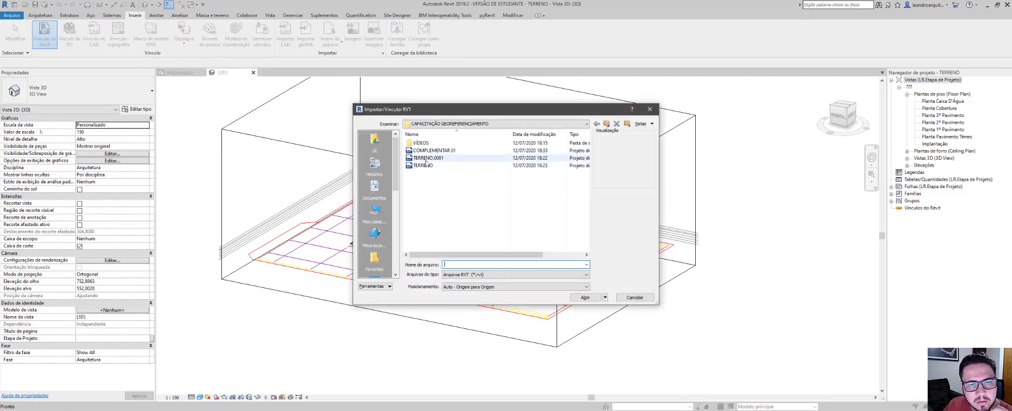
click(433, 151)
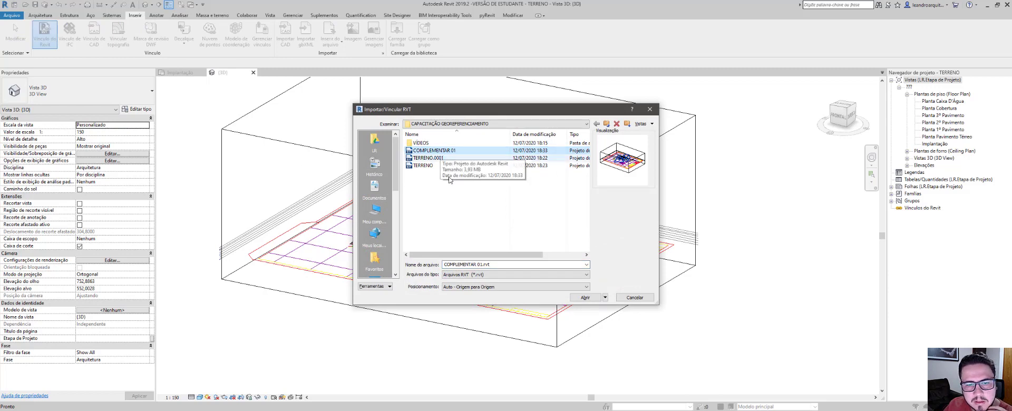
click(484, 287)
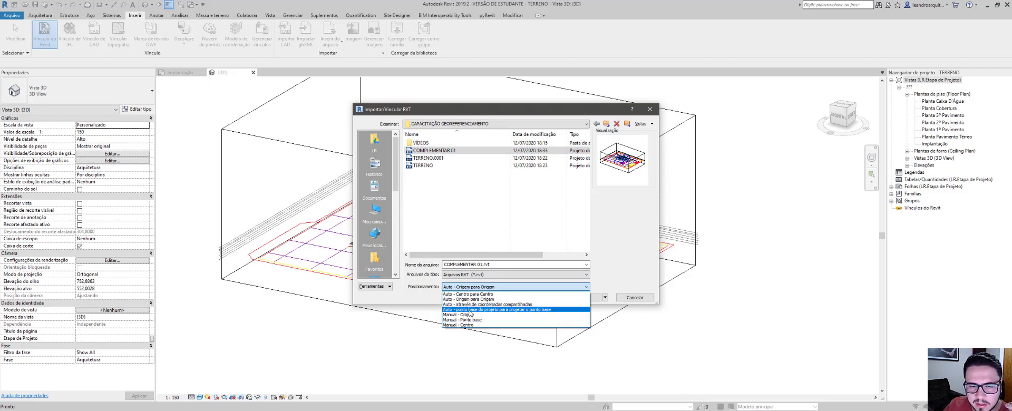
click(476, 305)
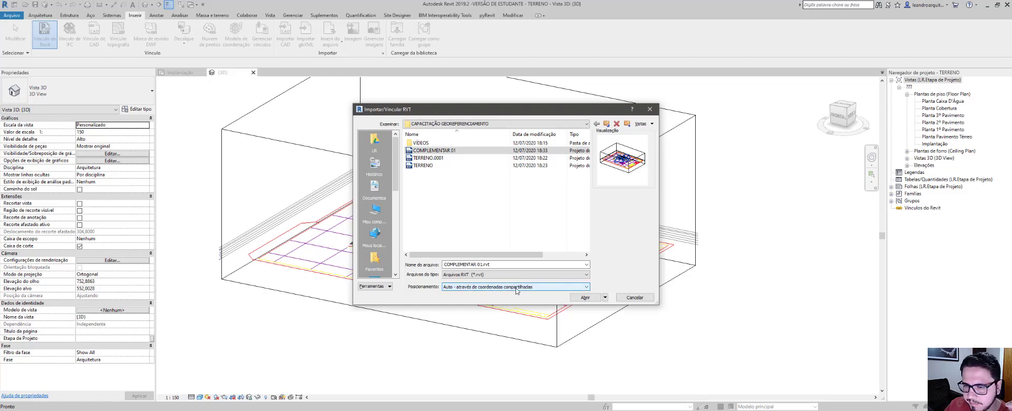
click(586, 299)
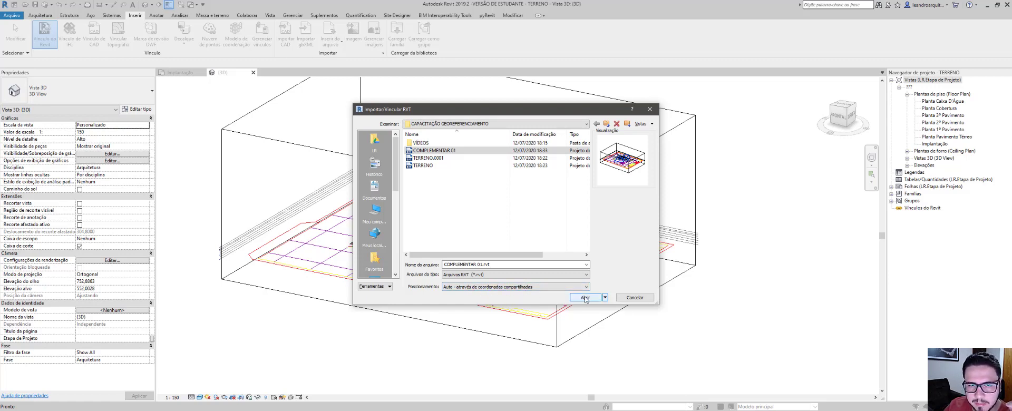
click(585, 298)
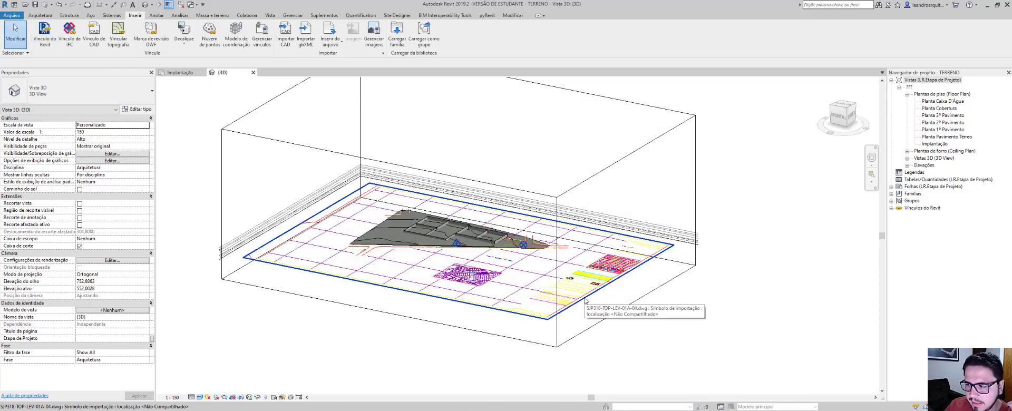
Examine in 3D how the linked building's walls sit on the terrain surface.
shift+middle_drag(584, 301, 531, 312)
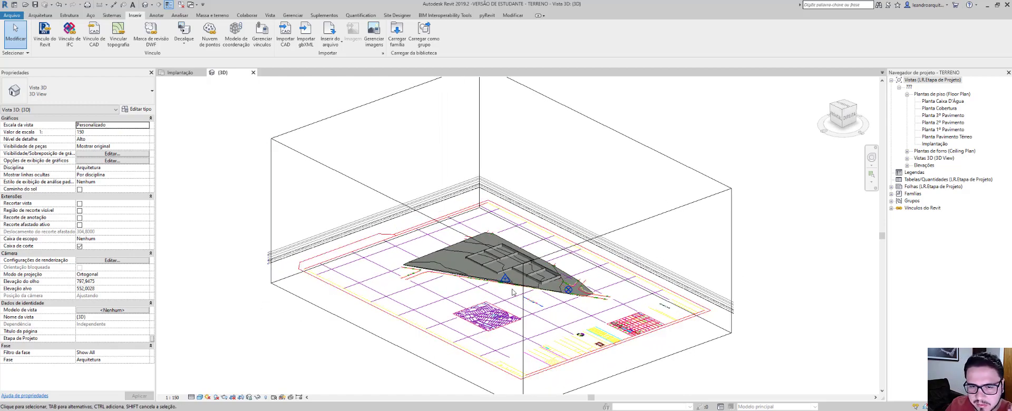
scroll(530, 310, up, 5)
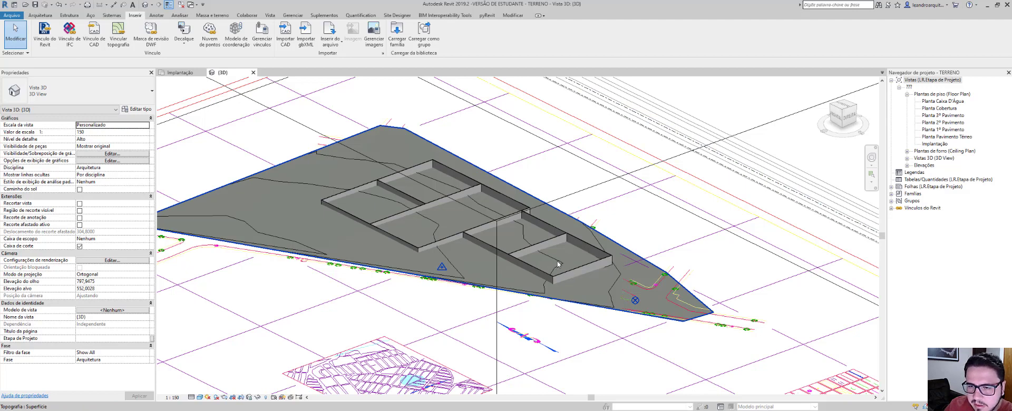
scroll(559, 263, down, 1)
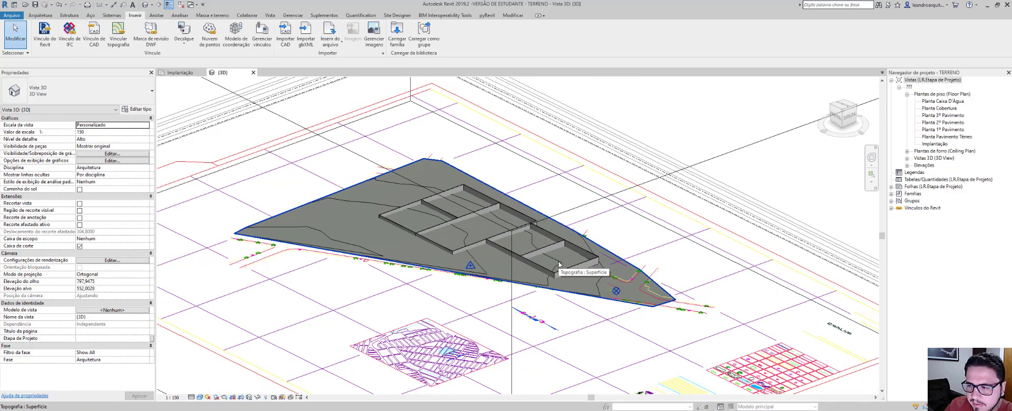
scroll(560, 265, down, 3)
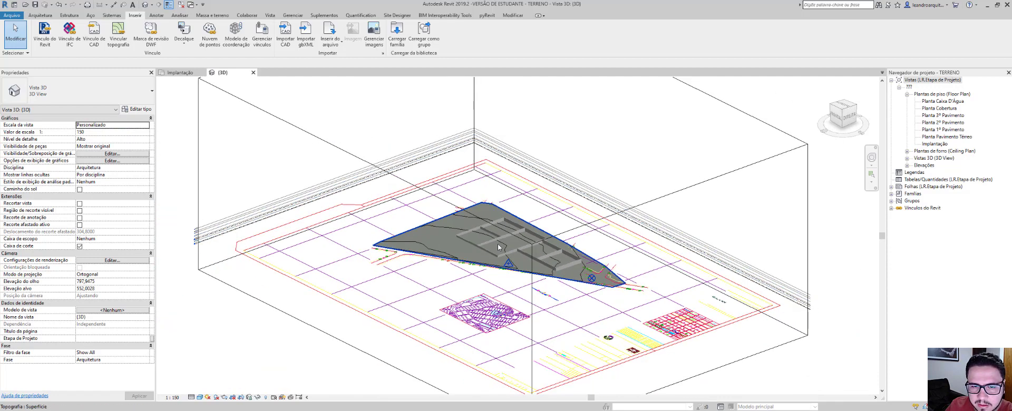
Select the linked COMPLEMENTAR 01 model, compare its levels and position with the host project's, and clear the selection.
click(488, 255)
click(488, 254)
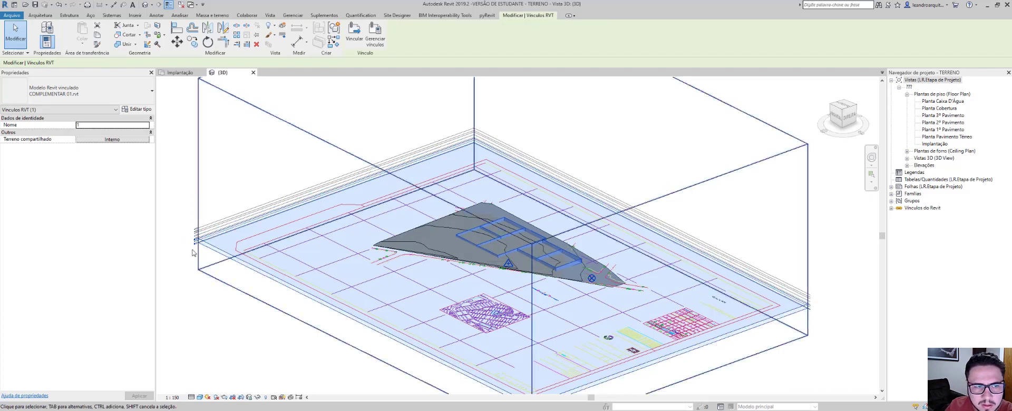
scroll(199, 242, up, 5)
scroll(198, 241, up, 5)
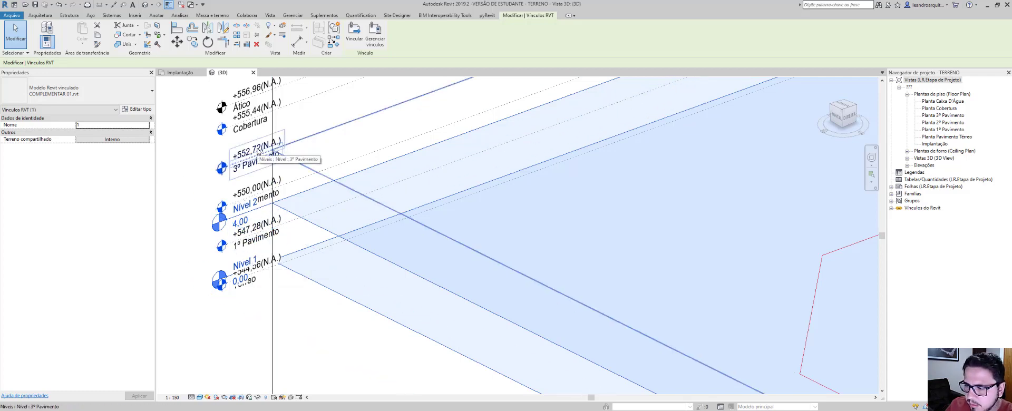
scroll(258, 152, down, 10)
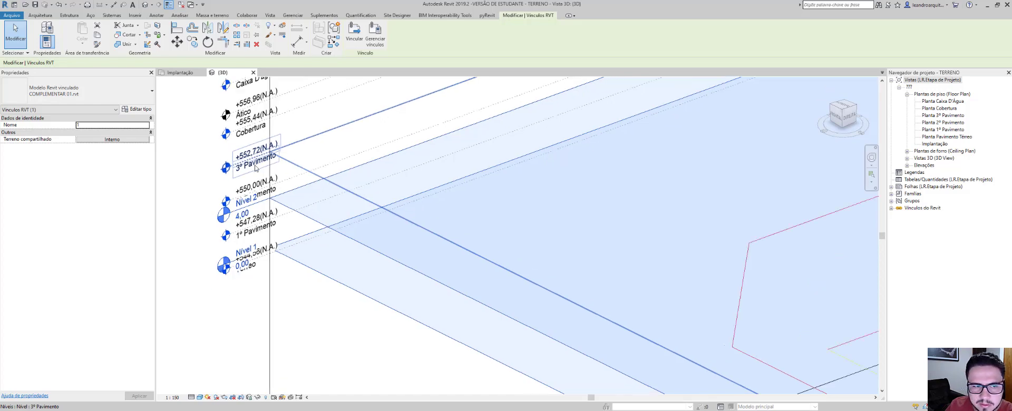
scroll(255, 167, down, 3)
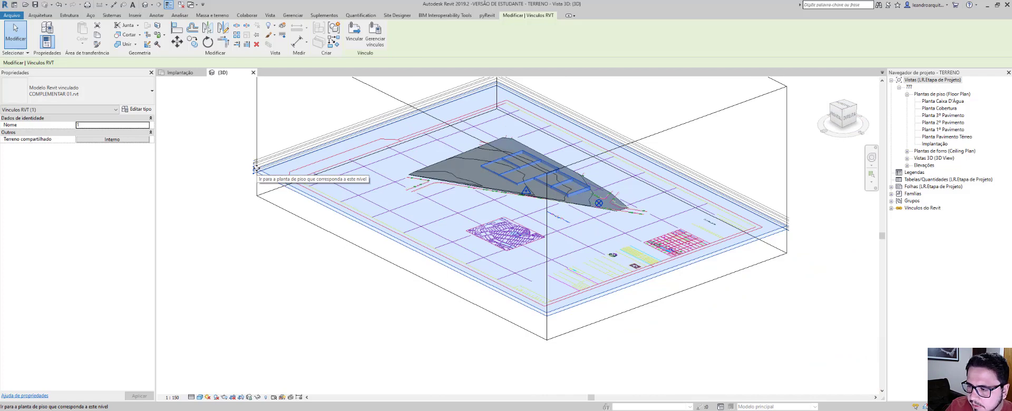
middle_drag(488, 195, 446, 211)
shift+middle_drag(446, 210, 481, 226)
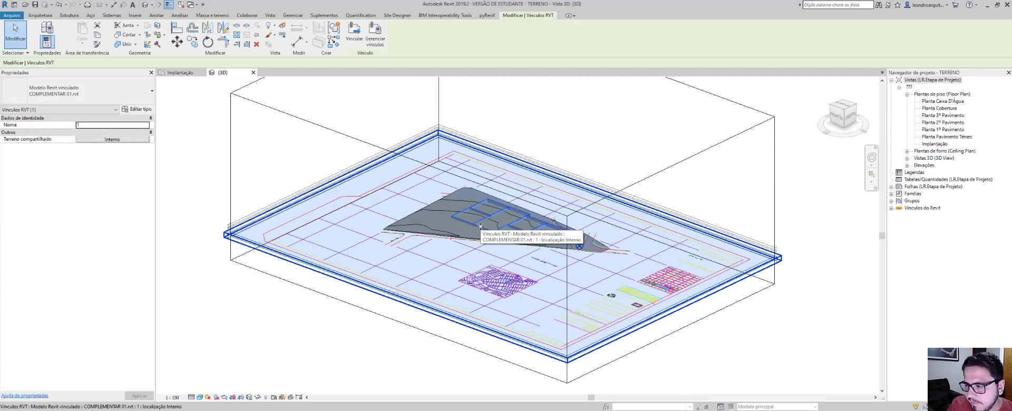
click(824, 266)
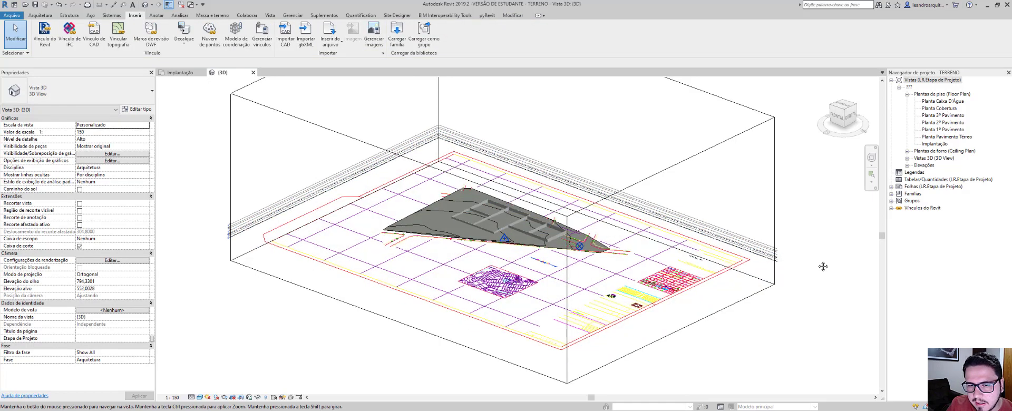
middle_drag(823, 267, 819, 266)
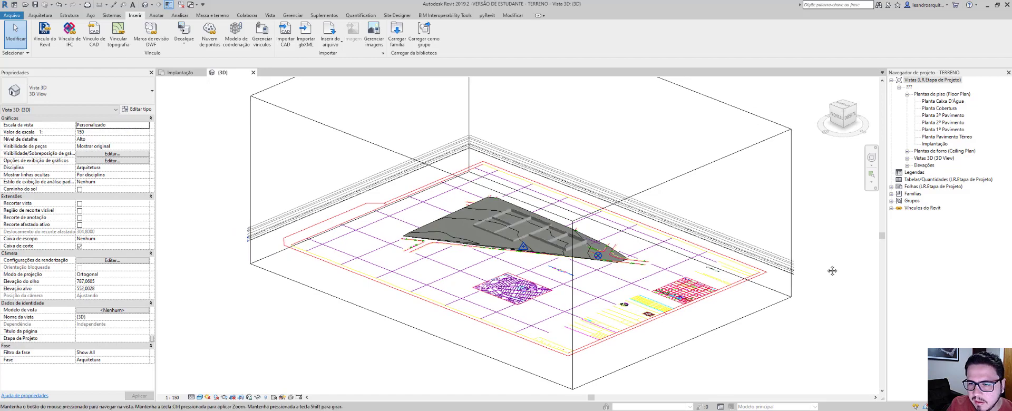
middle_drag(817, 263, 826, 269)
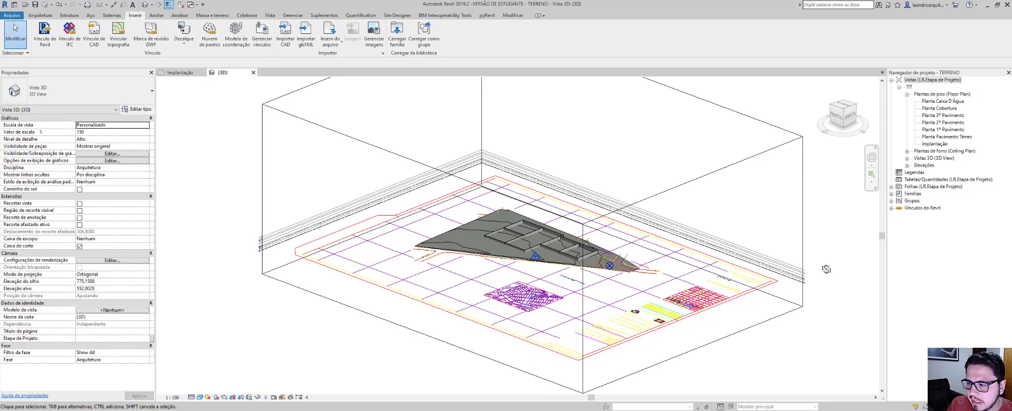